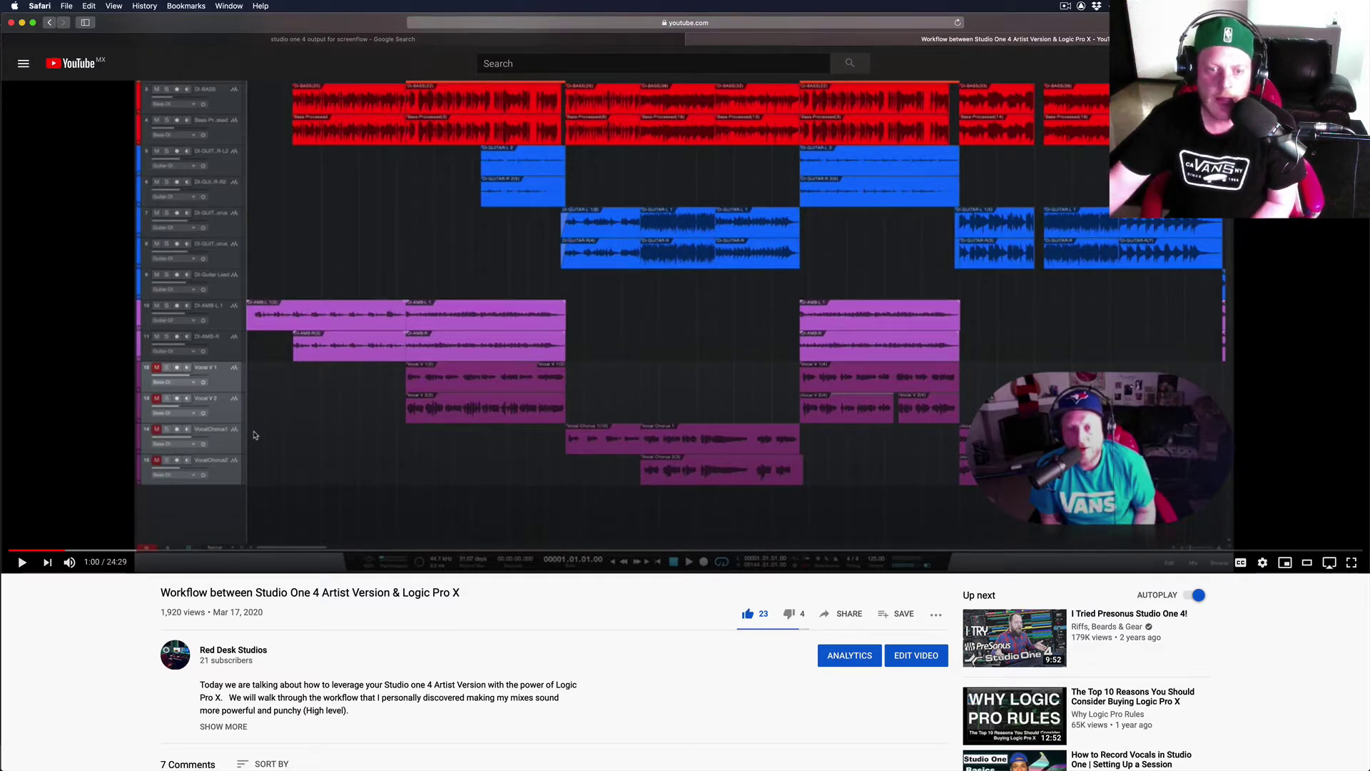
- Scroll the YouTube page to the comments and the replies about setting up EZdrummer in Studio One
scroll(304, 415, down, 5)
scroll(304, 416, up, 5)
scroll(304, 416, up, 3)
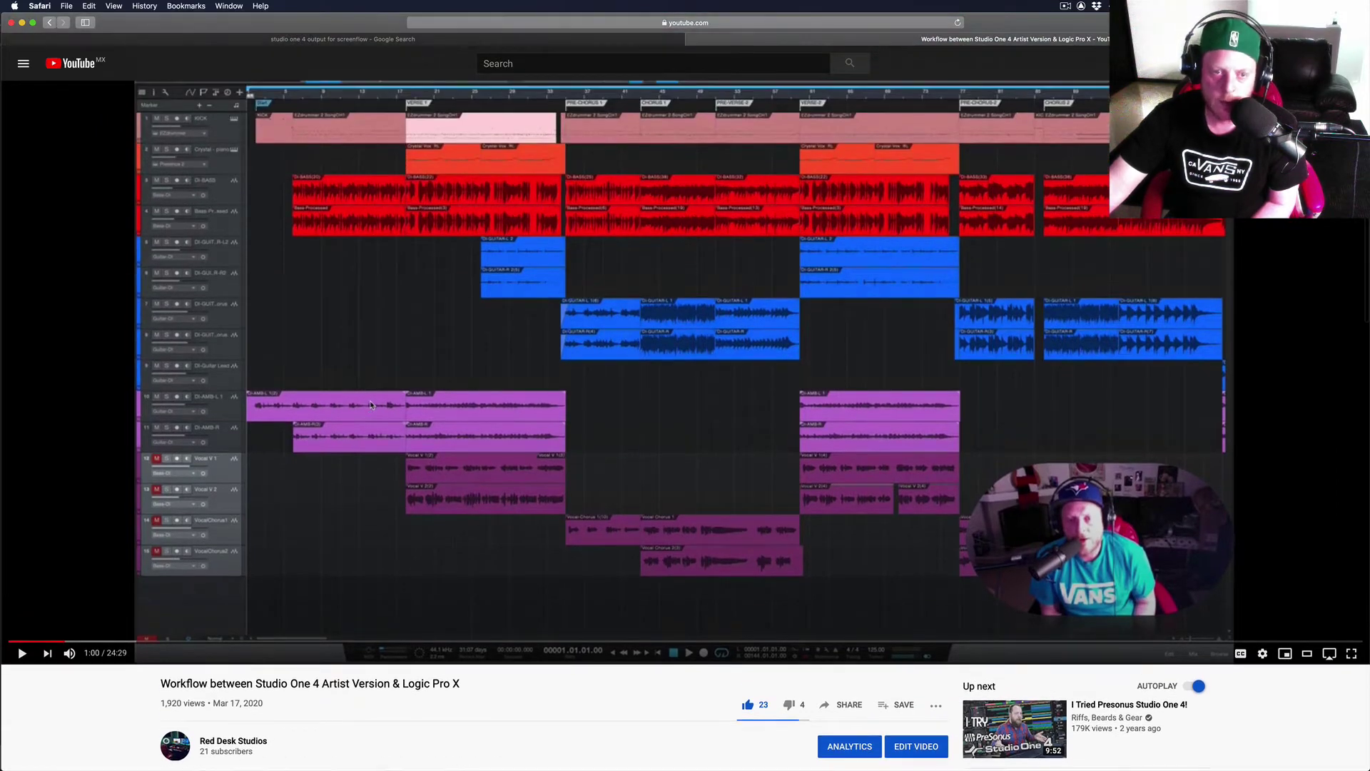
scroll(370, 405, down, 8)
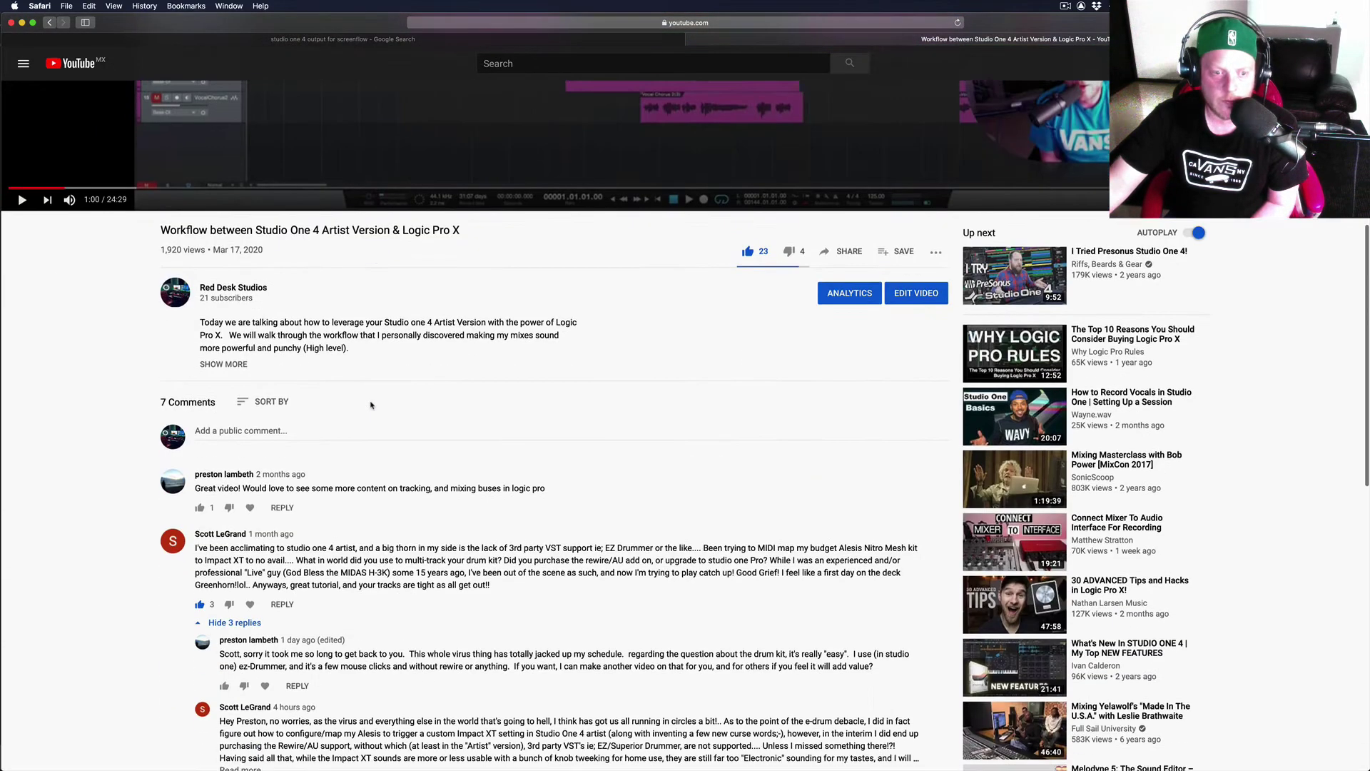
scroll(370, 404, down, 2)
scroll(296, 419, down, 1)
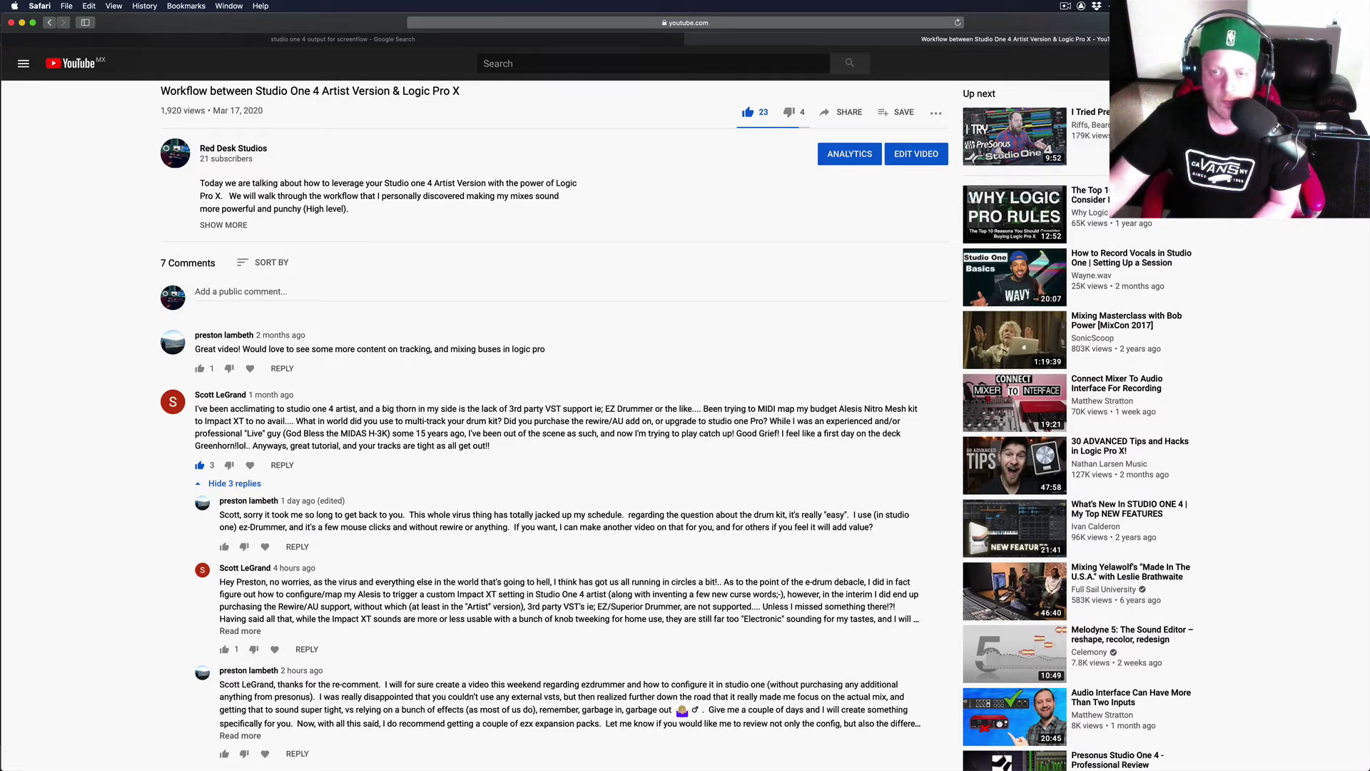
- Switch from the browser to Studio One and make its arrange window active
key(ctrl+Left)
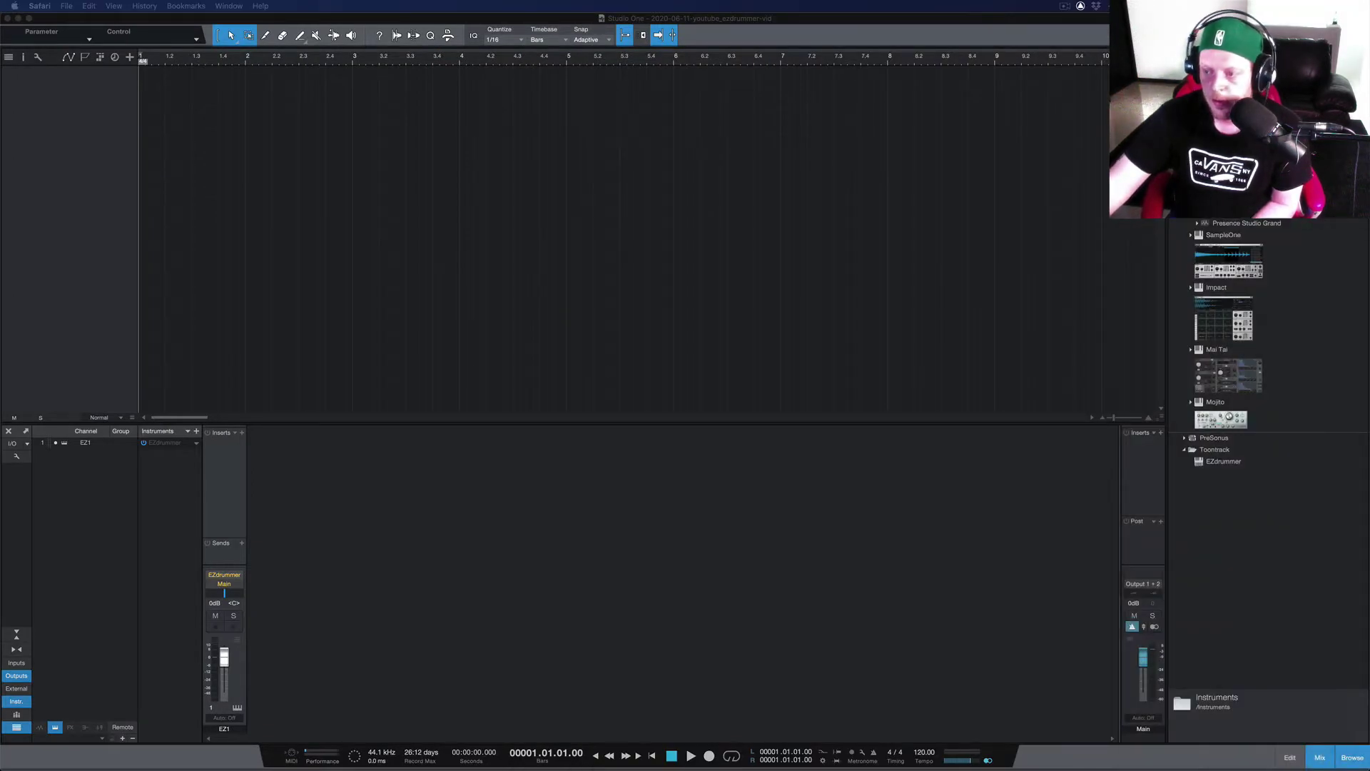
click(442, 307)
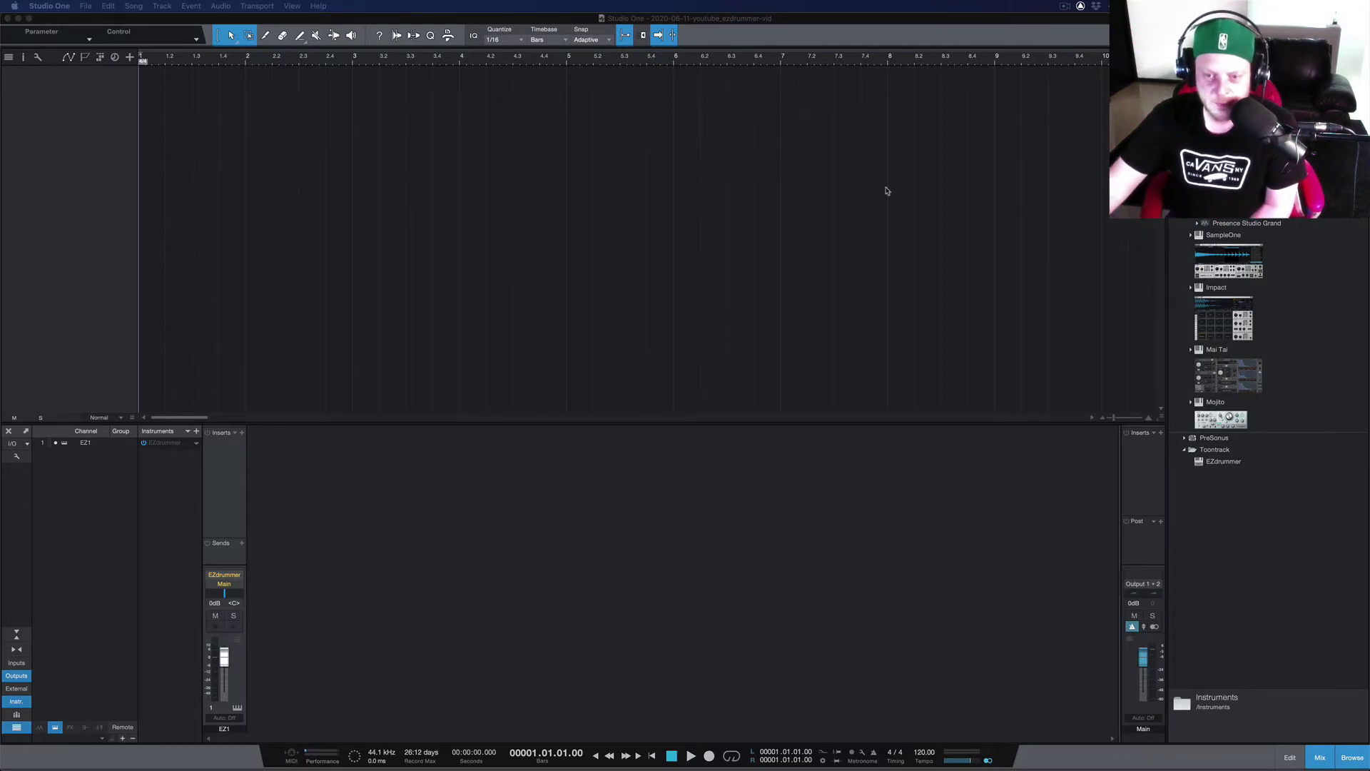
- Toggle the Browse panel off and on, then select EZdrummer under Toontrack in Instruments
click(785, 199)
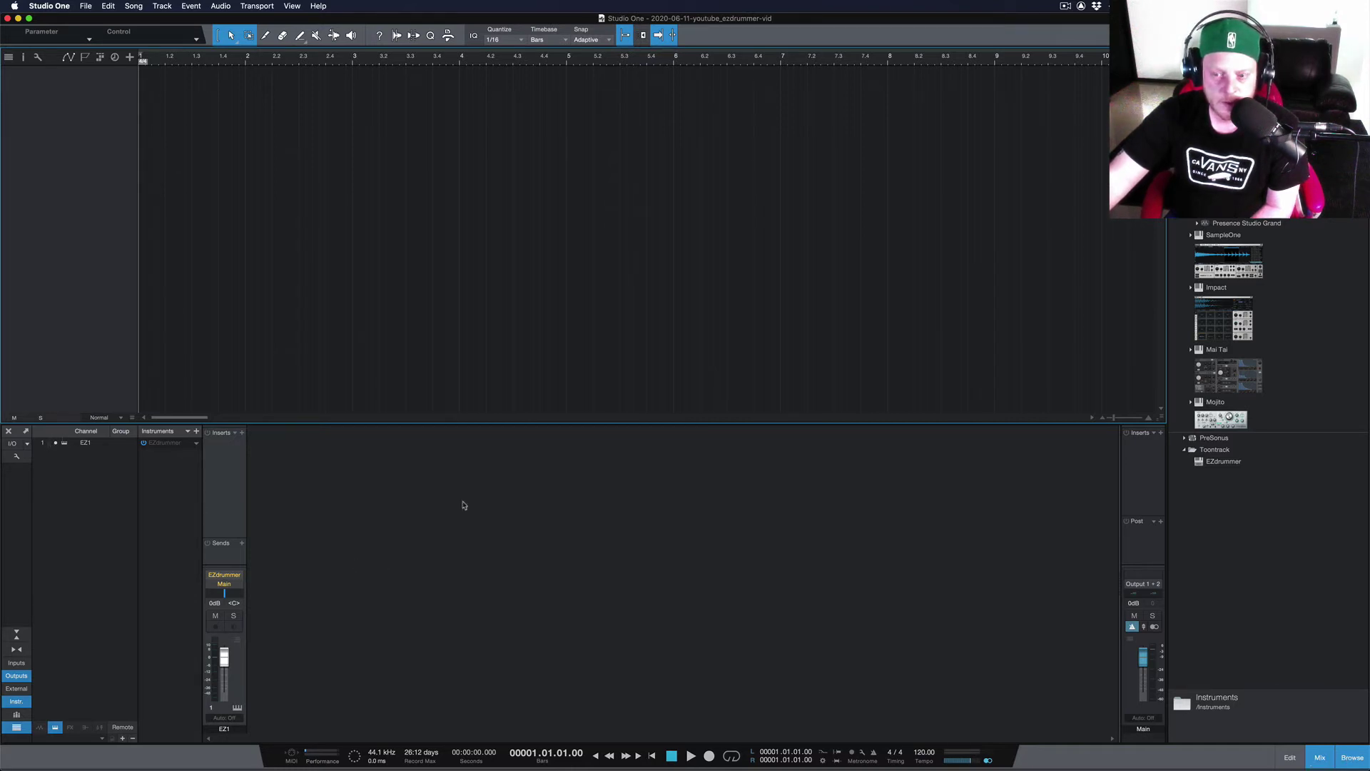
click(1351, 759)
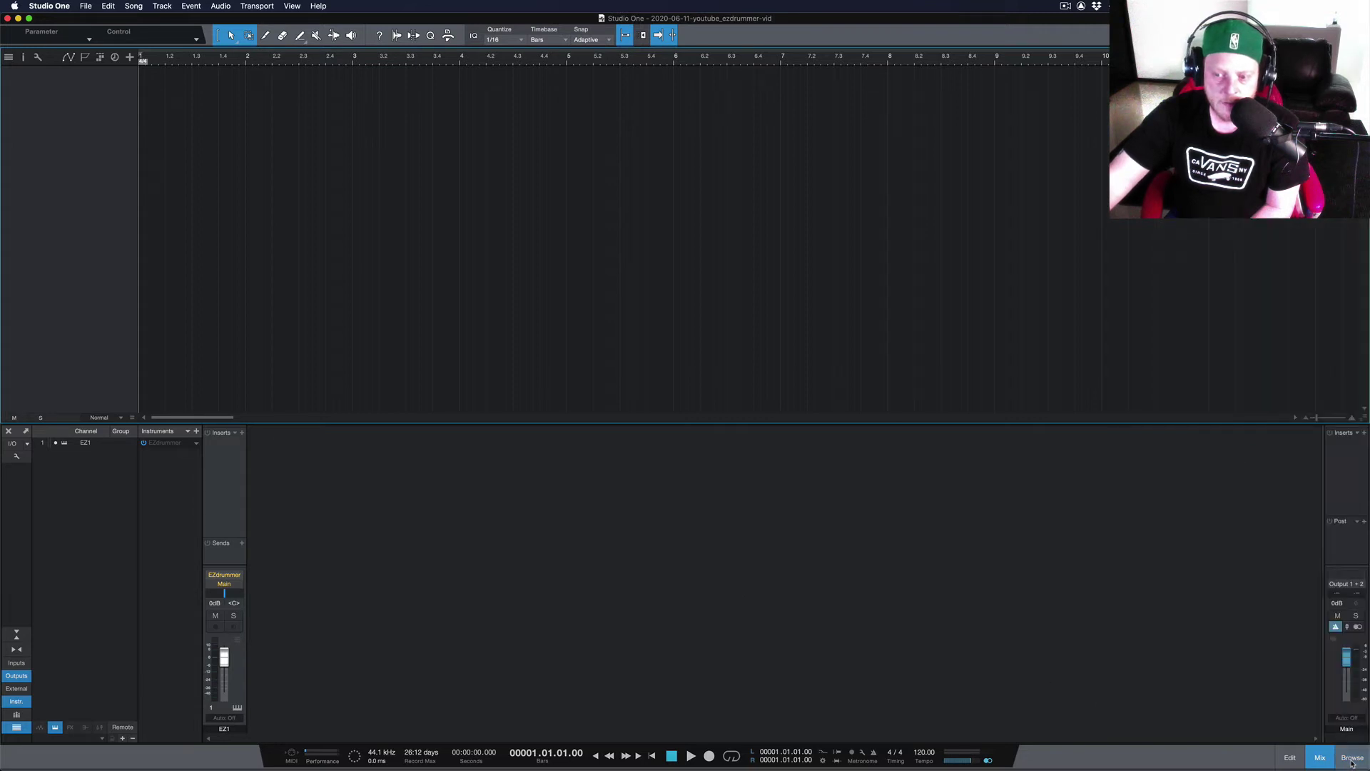
click(1351, 759)
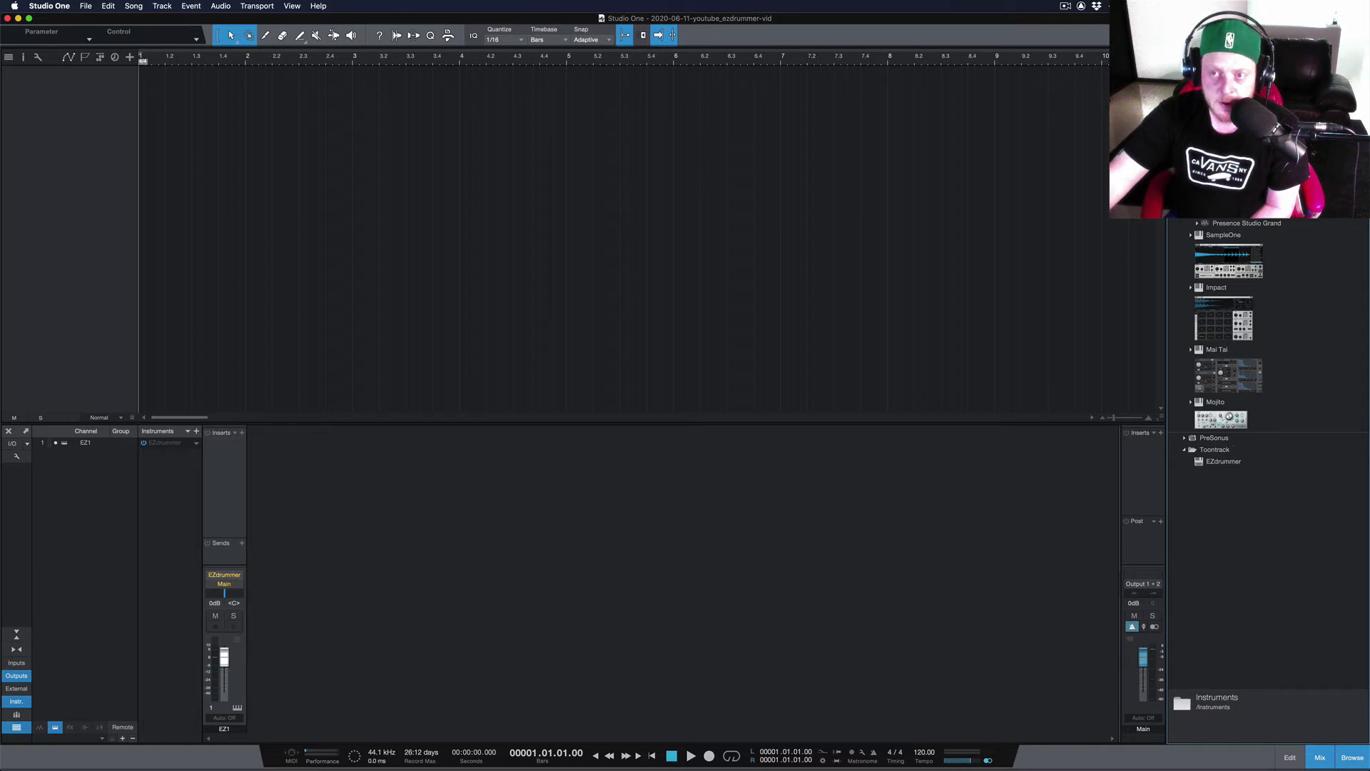
click(1224, 465)
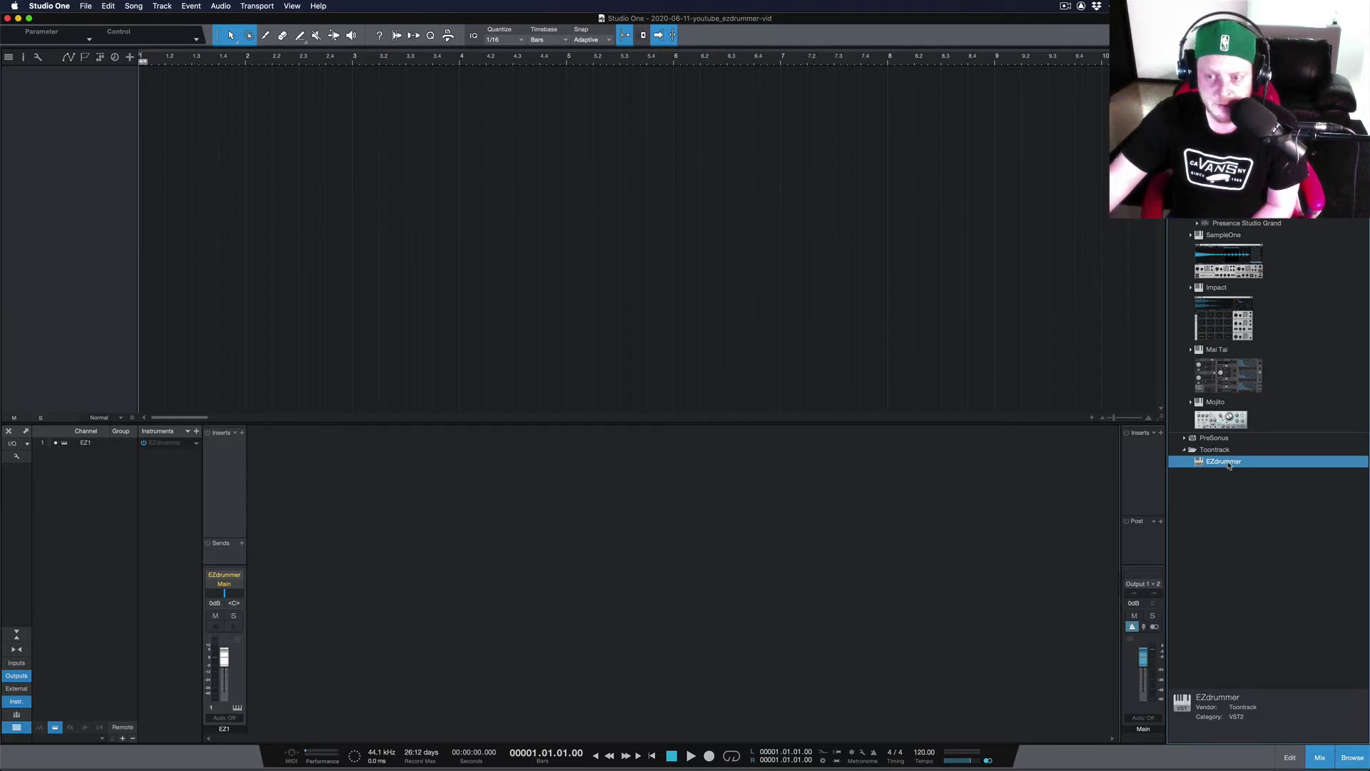
- Add EZdrummer as a new EZdrummer 2 channel and test its snare, toms, hi-hat and kick
drag(1226, 465, 39, 87)
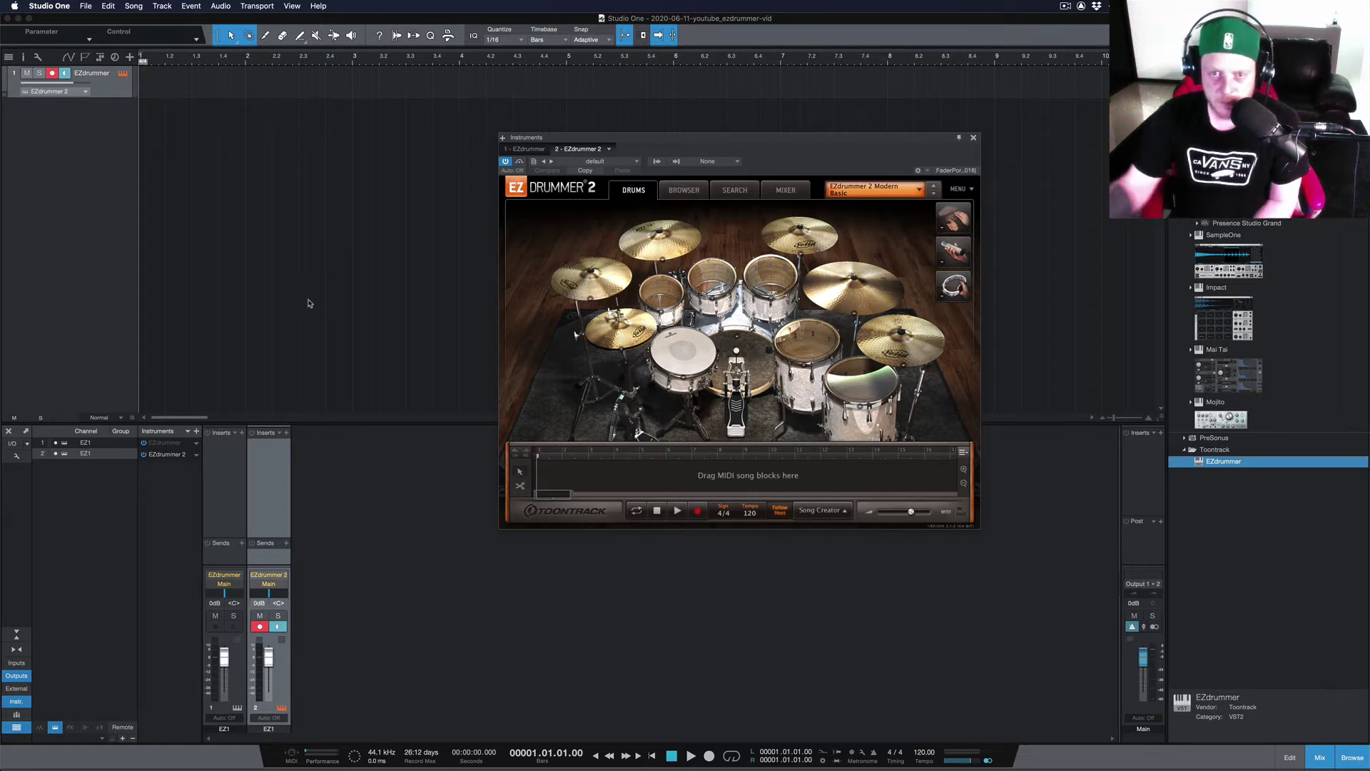
click(688, 357)
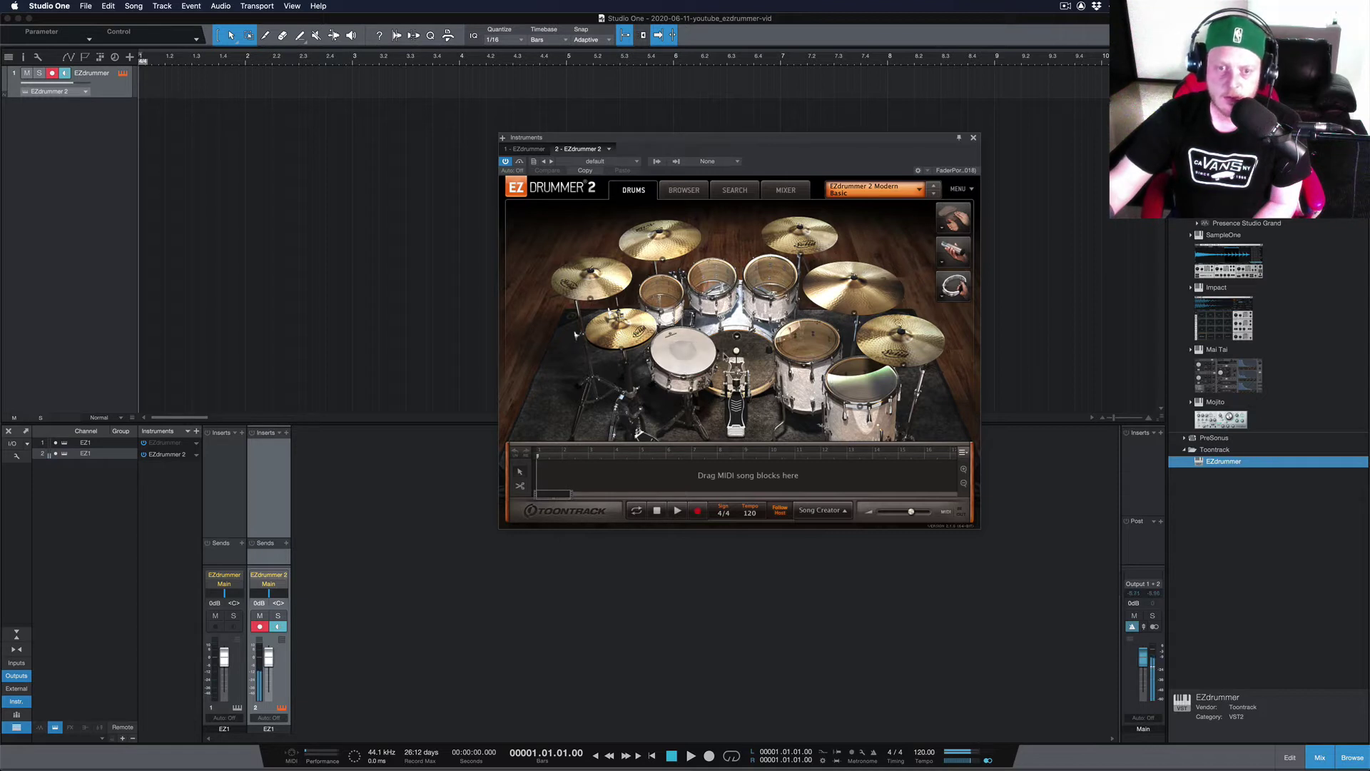
click(806, 339)
click(860, 378)
click(769, 276)
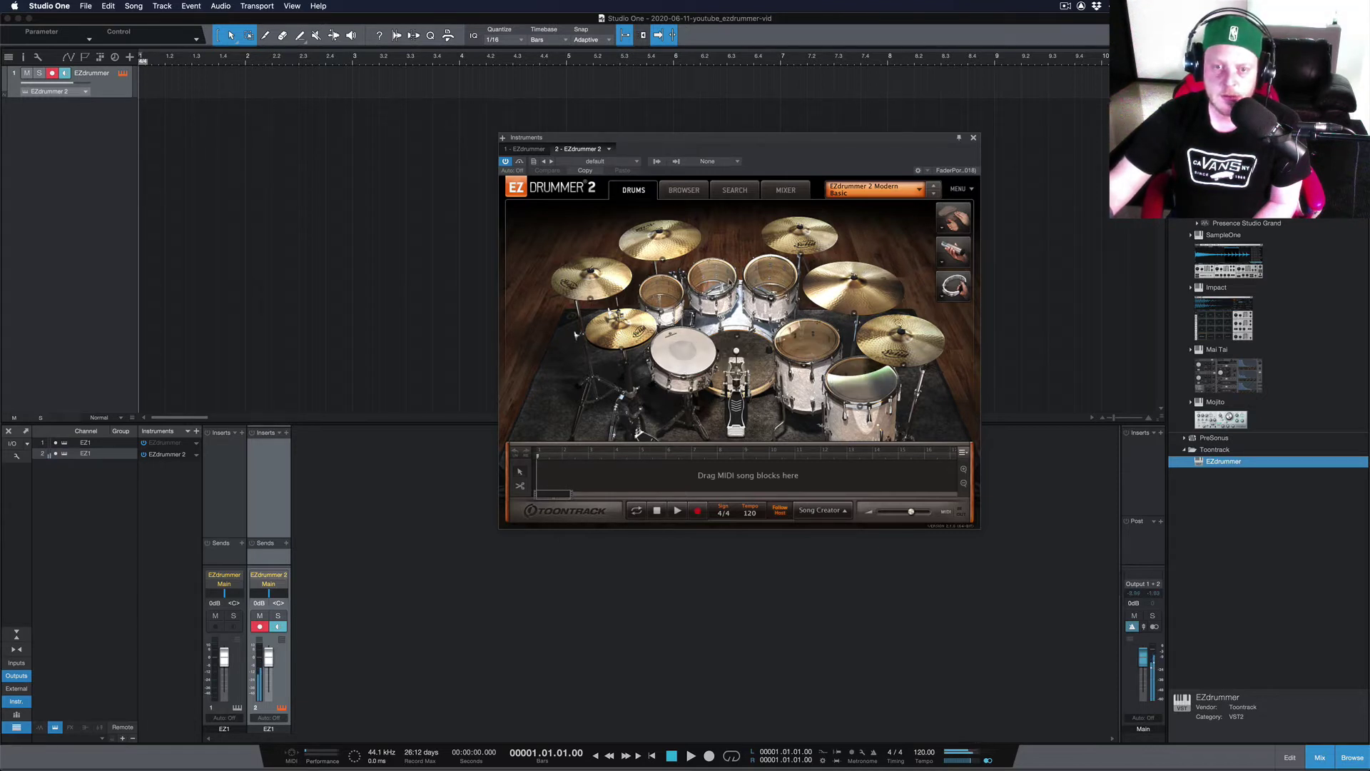
click(622, 347)
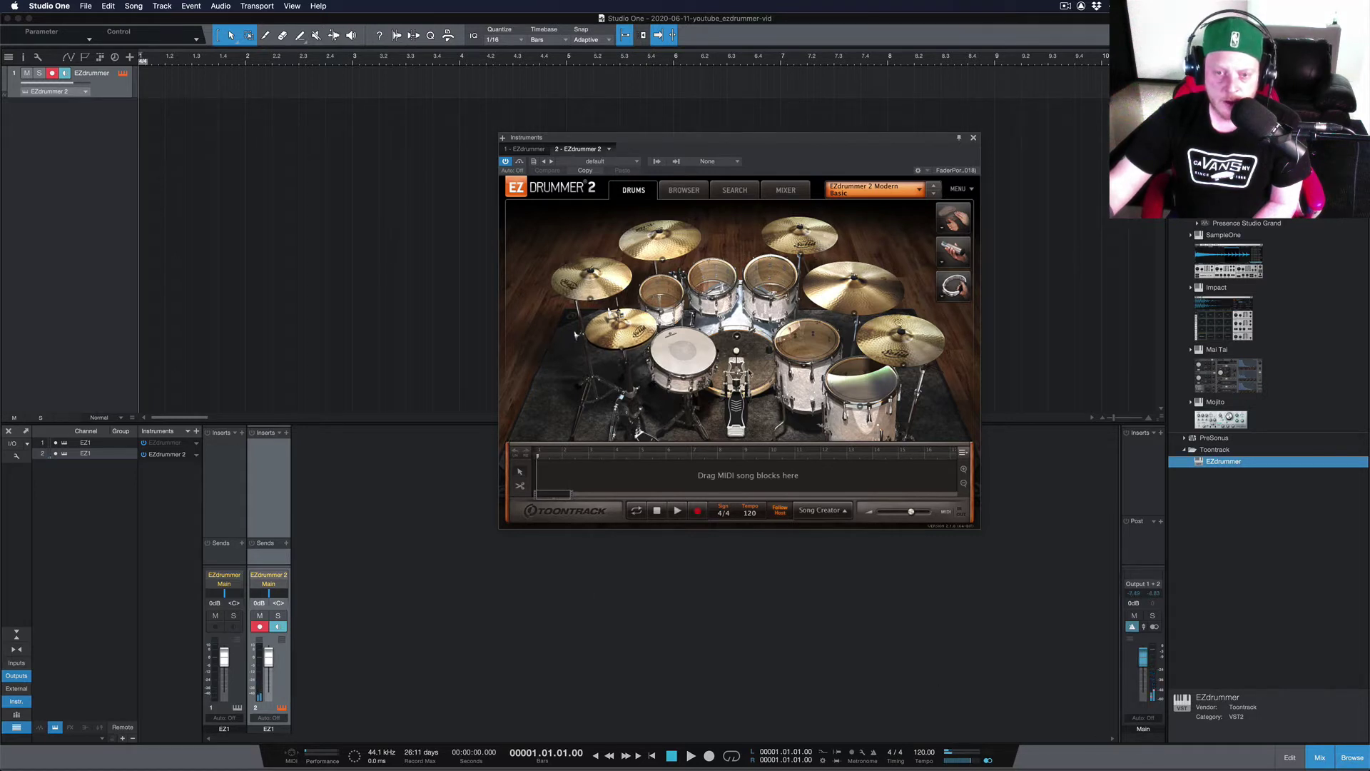
click(755, 368)
click(804, 340)
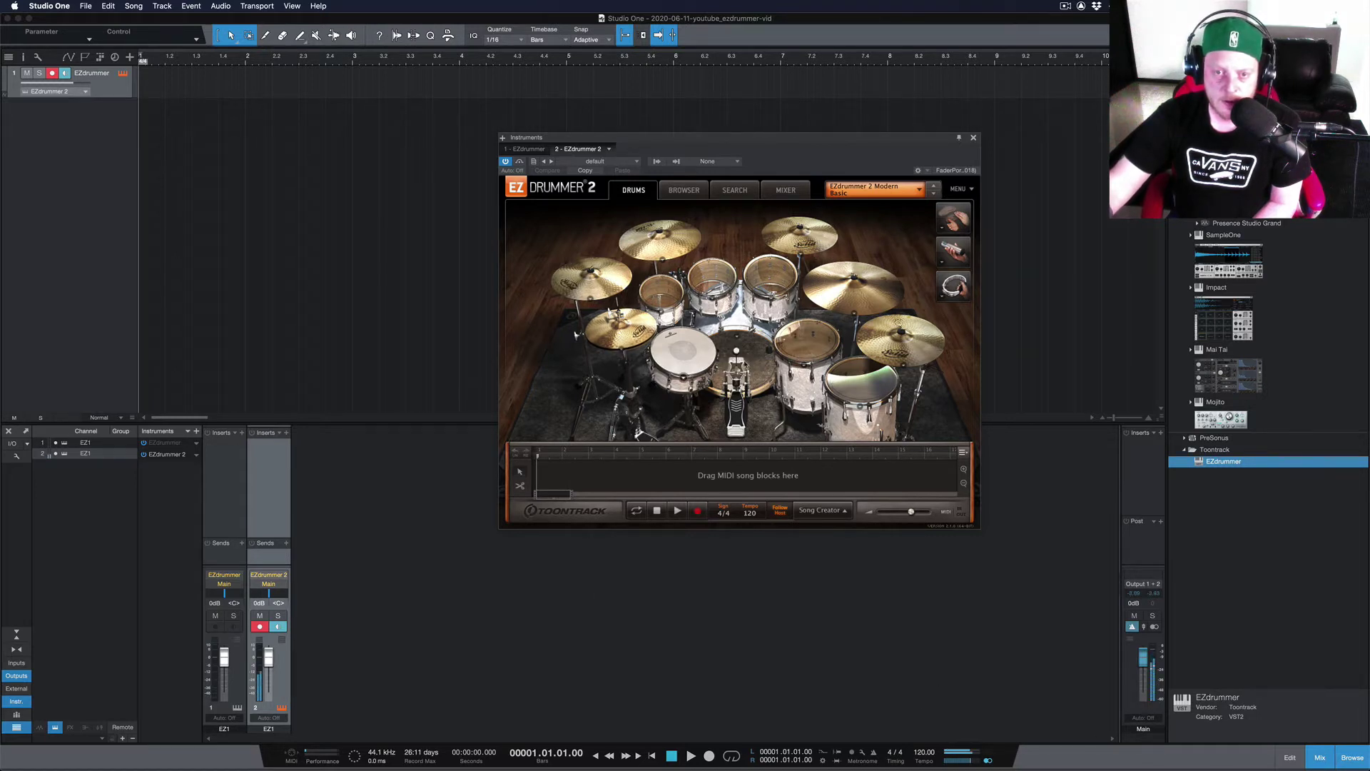
click(849, 386)
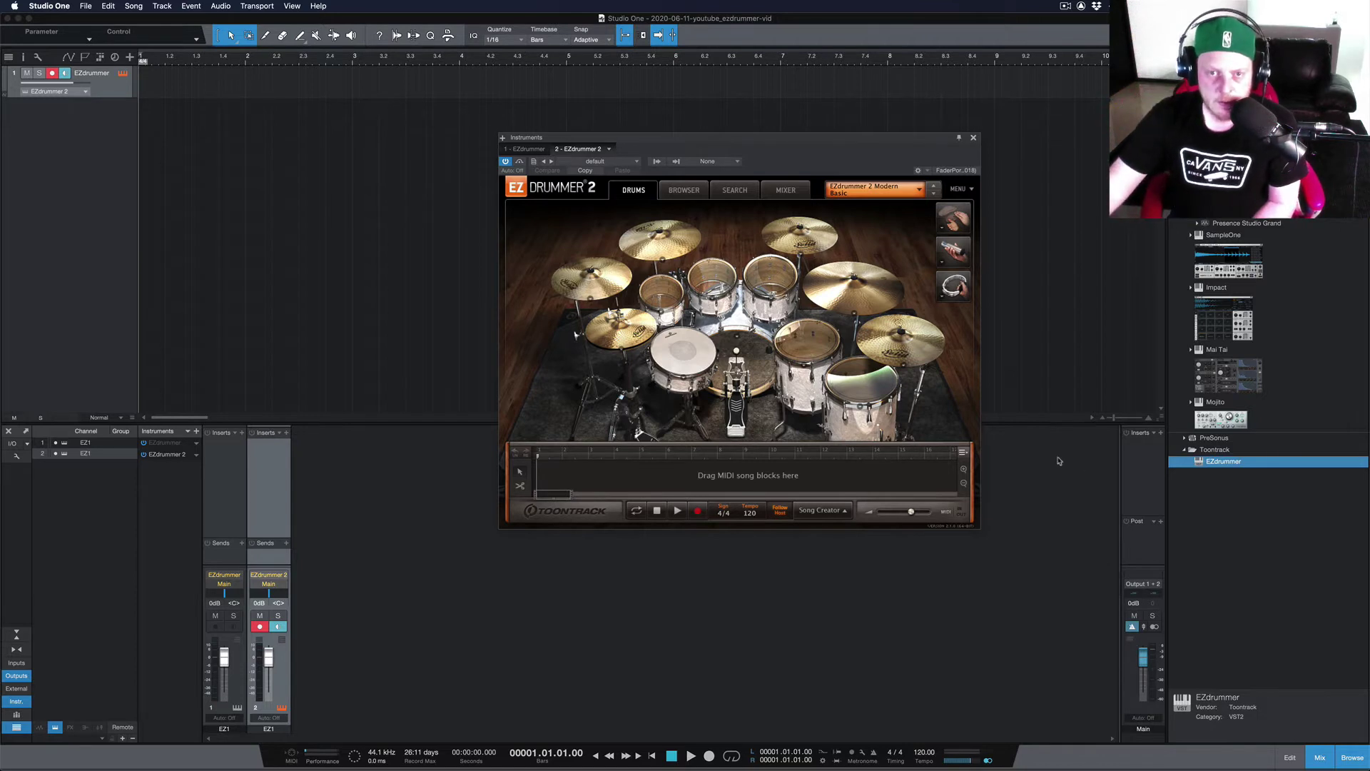
- Move the EZdrummer 2 window right and show its output list EZ1 through EZ16
drag(596, 150, 764, 139)
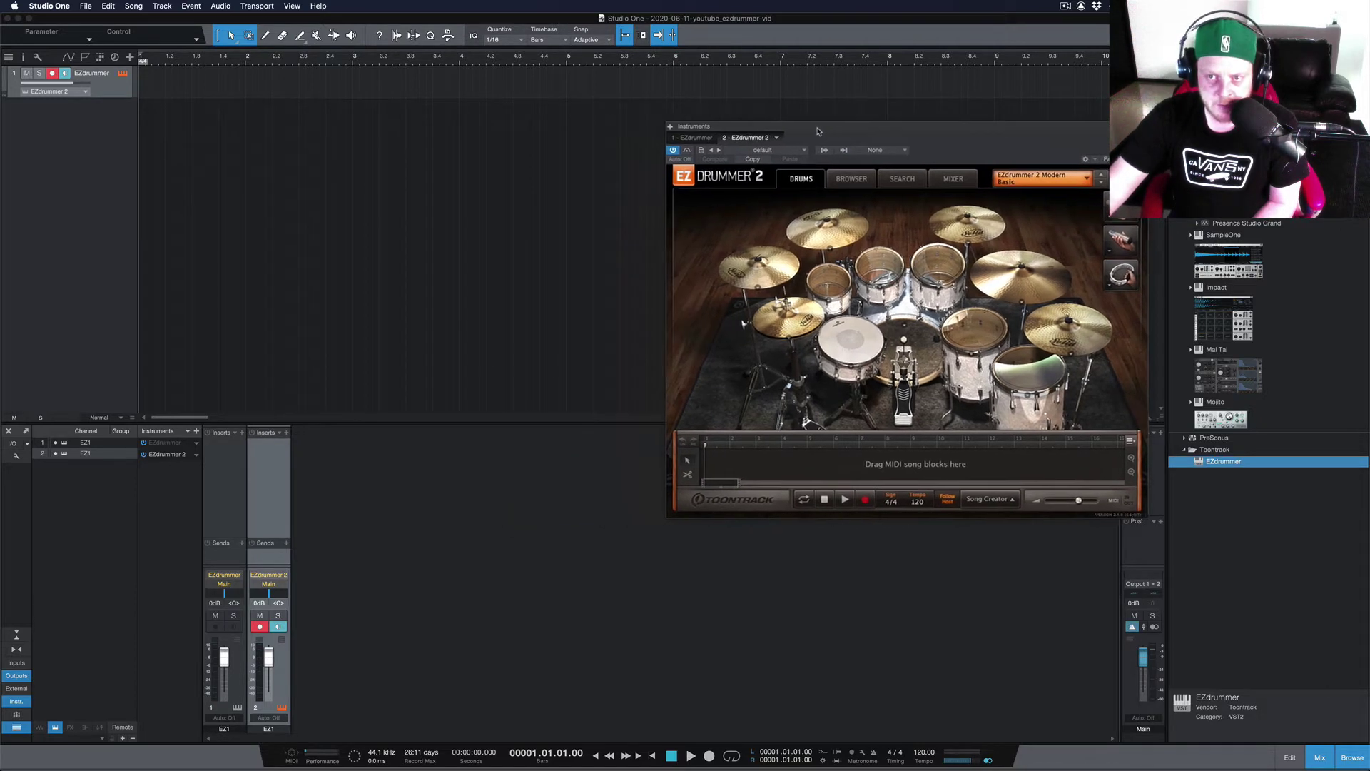
click(163, 455)
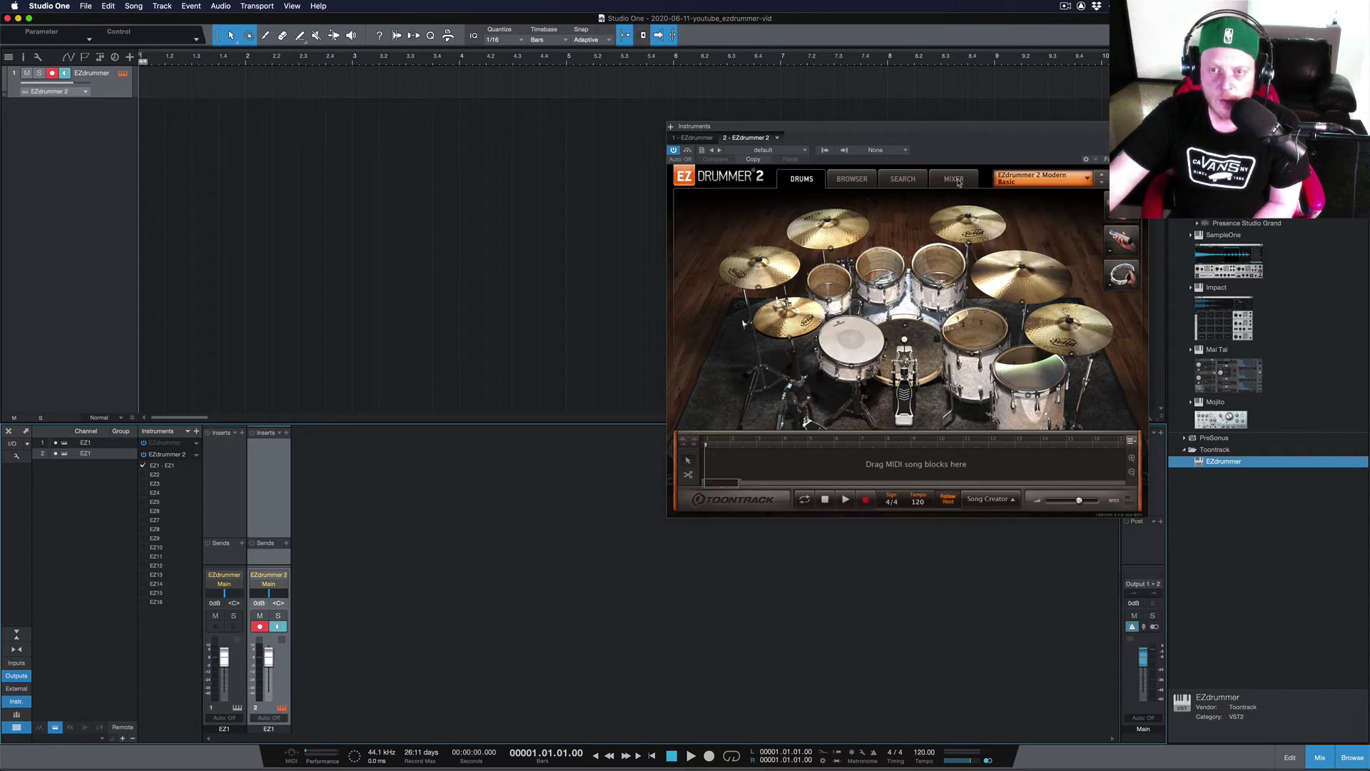
- Show EZdrummer's internal drum mixer and move its window left into full view
click(956, 180)
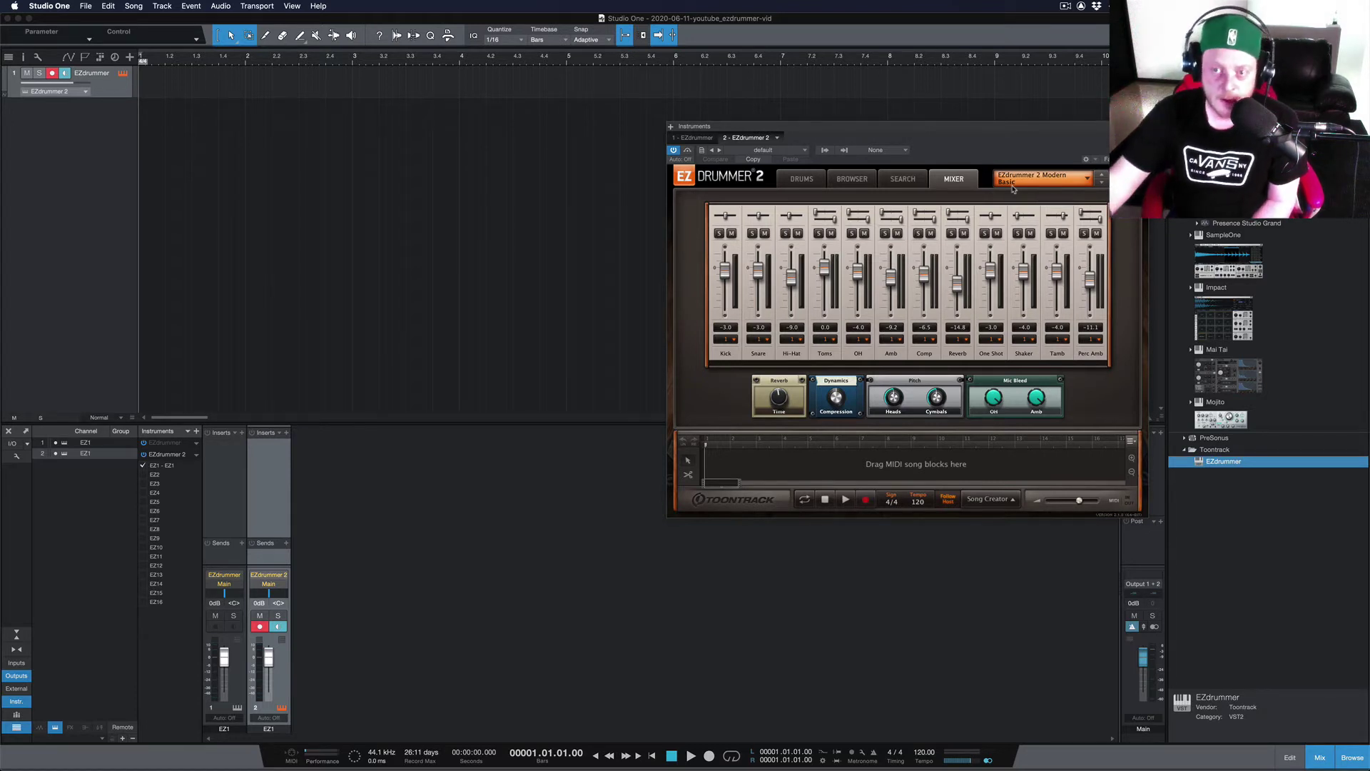
drag(967, 130, 785, 144)
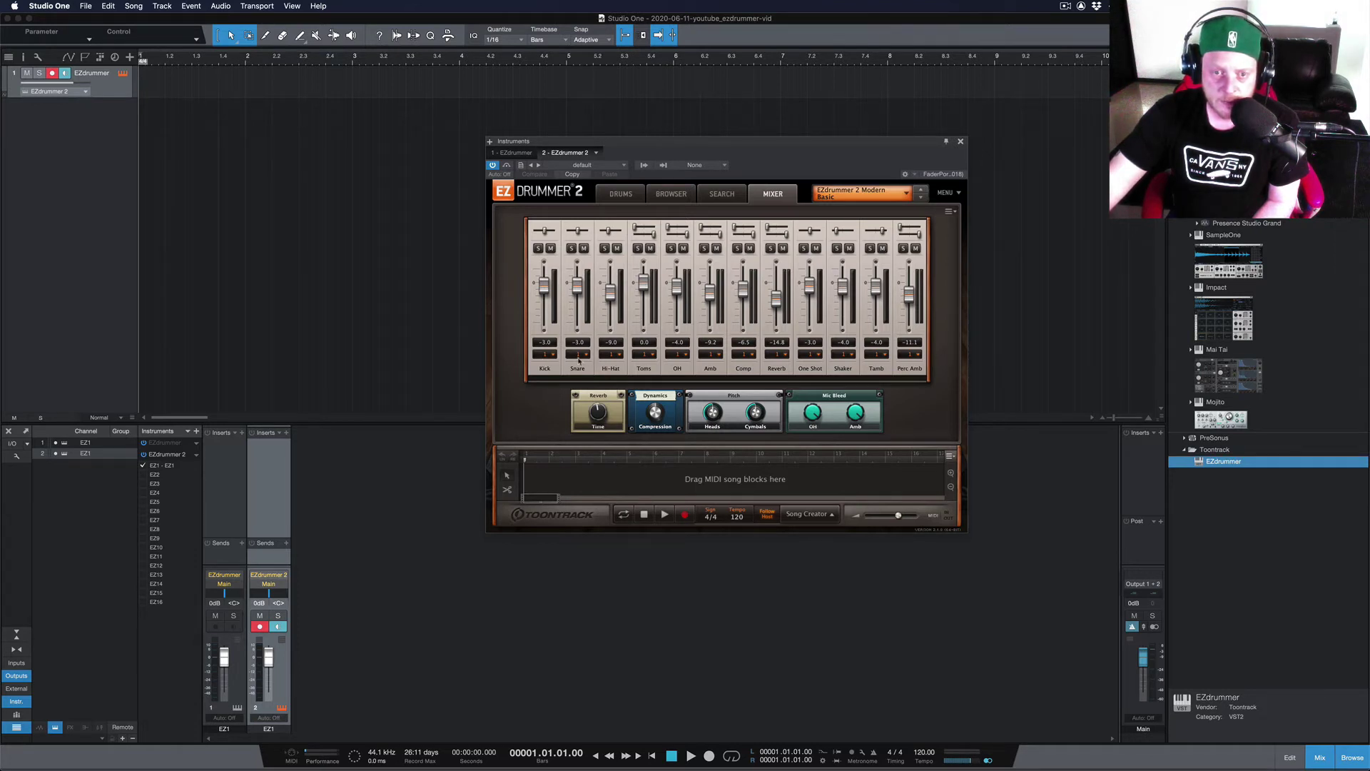
- Set the Kick channel's output to Multichannel so each drum feeds its own output
click(553, 355)
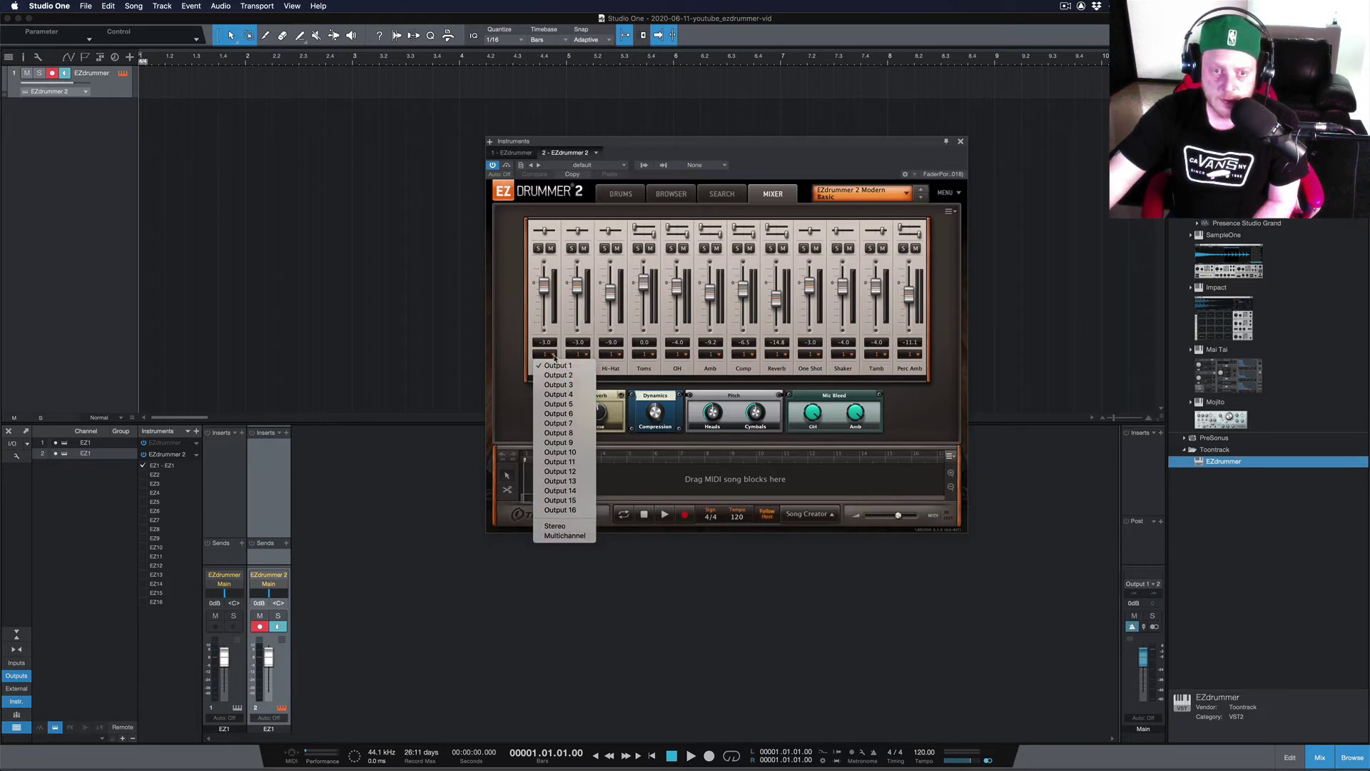
click(568, 535)
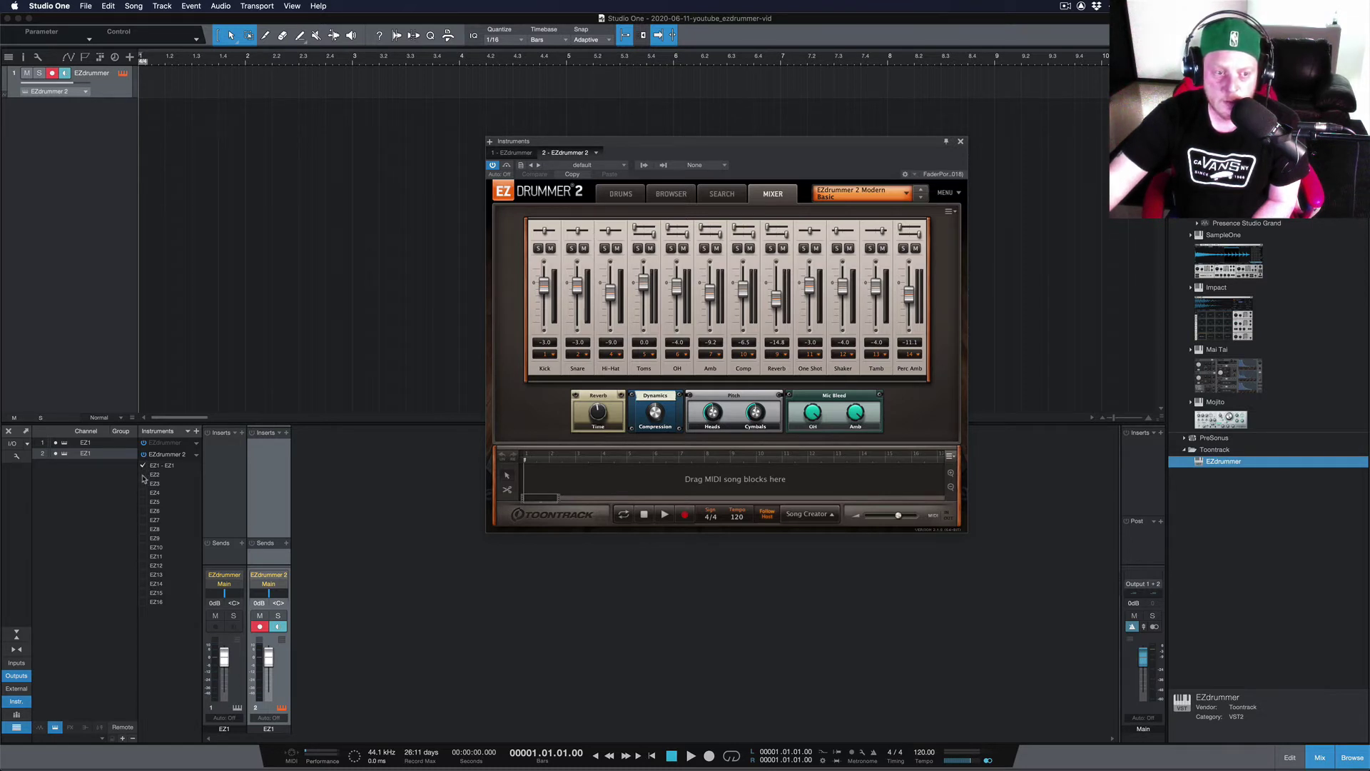
- Enable EZdrummer 2 outputs EZ2 through EZ15 as separate mixer channel strips
click(143, 474)
click(142, 483)
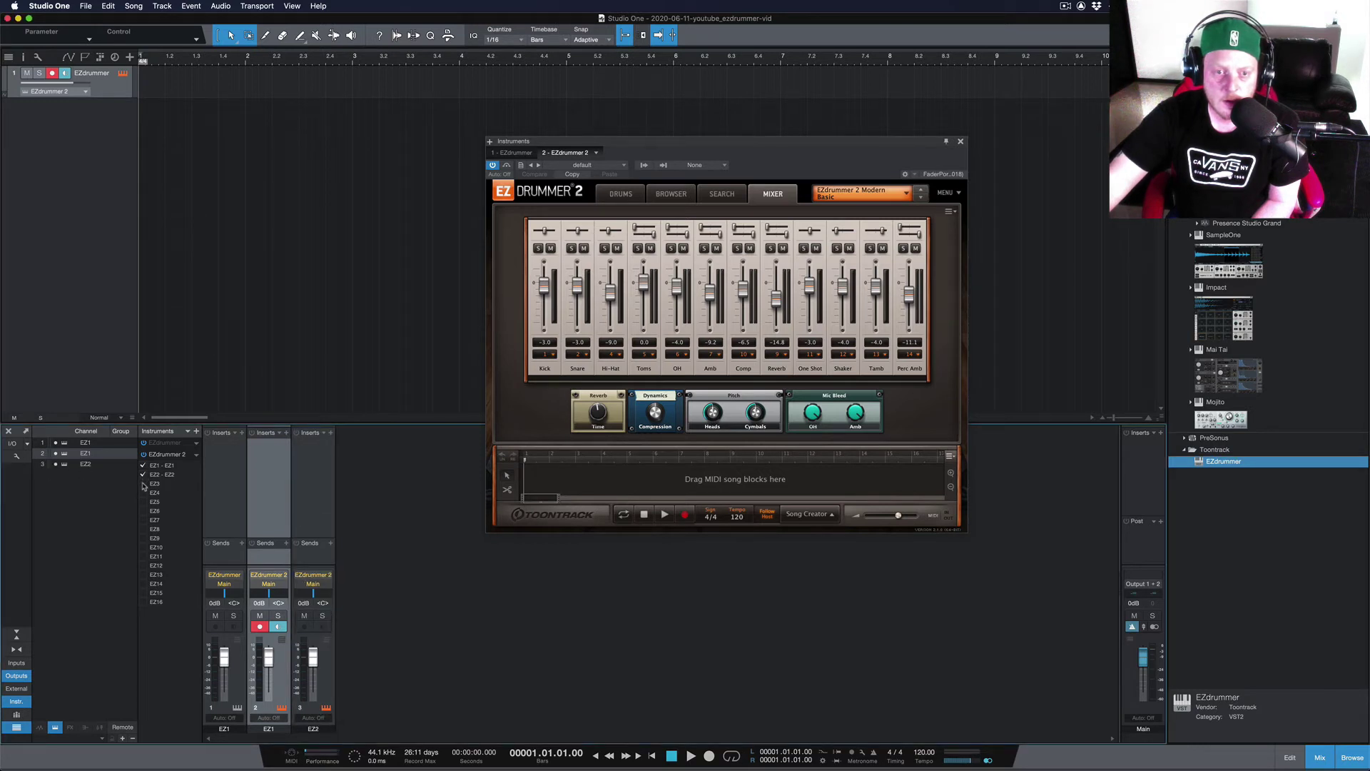
click(143, 493)
click(143, 502)
click(143, 511)
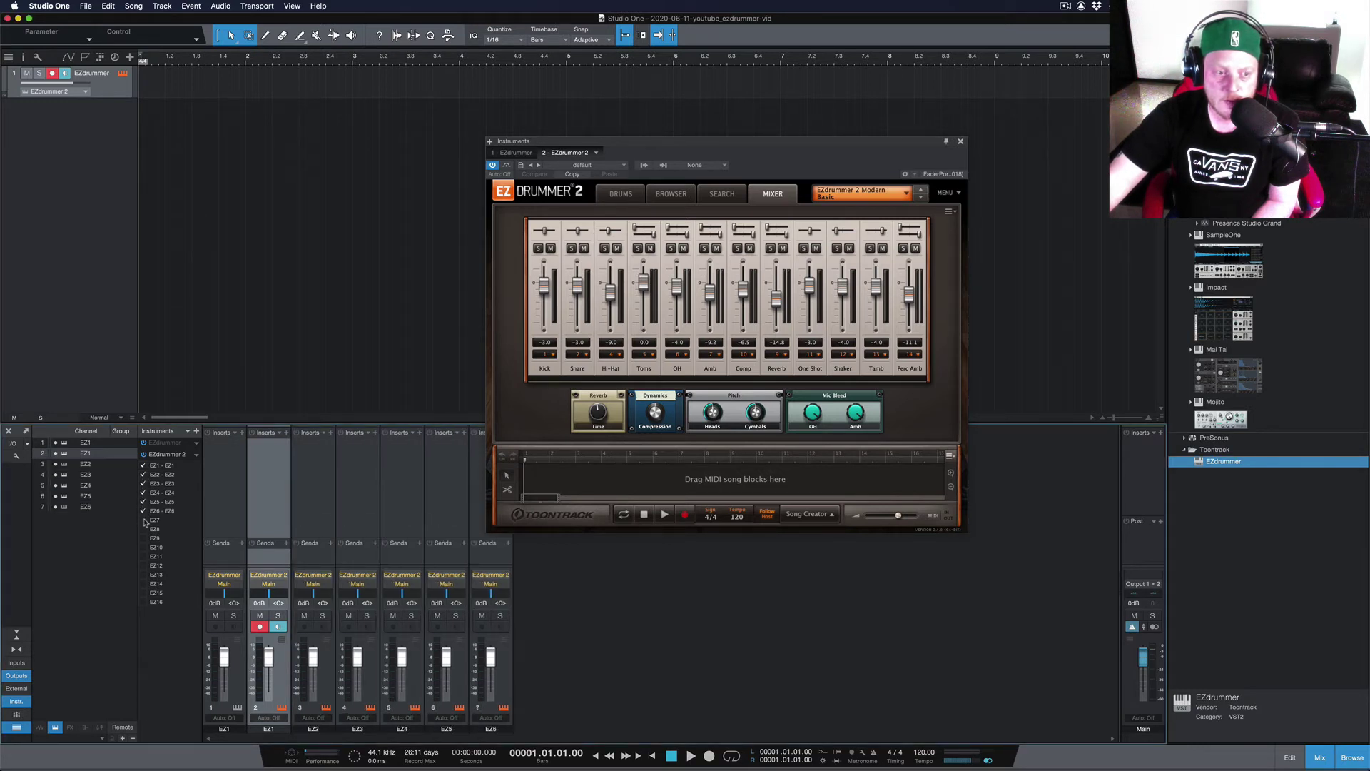
click(143, 519)
click(143, 529)
click(143, 538)
click(143, 548)
click(143, 556)
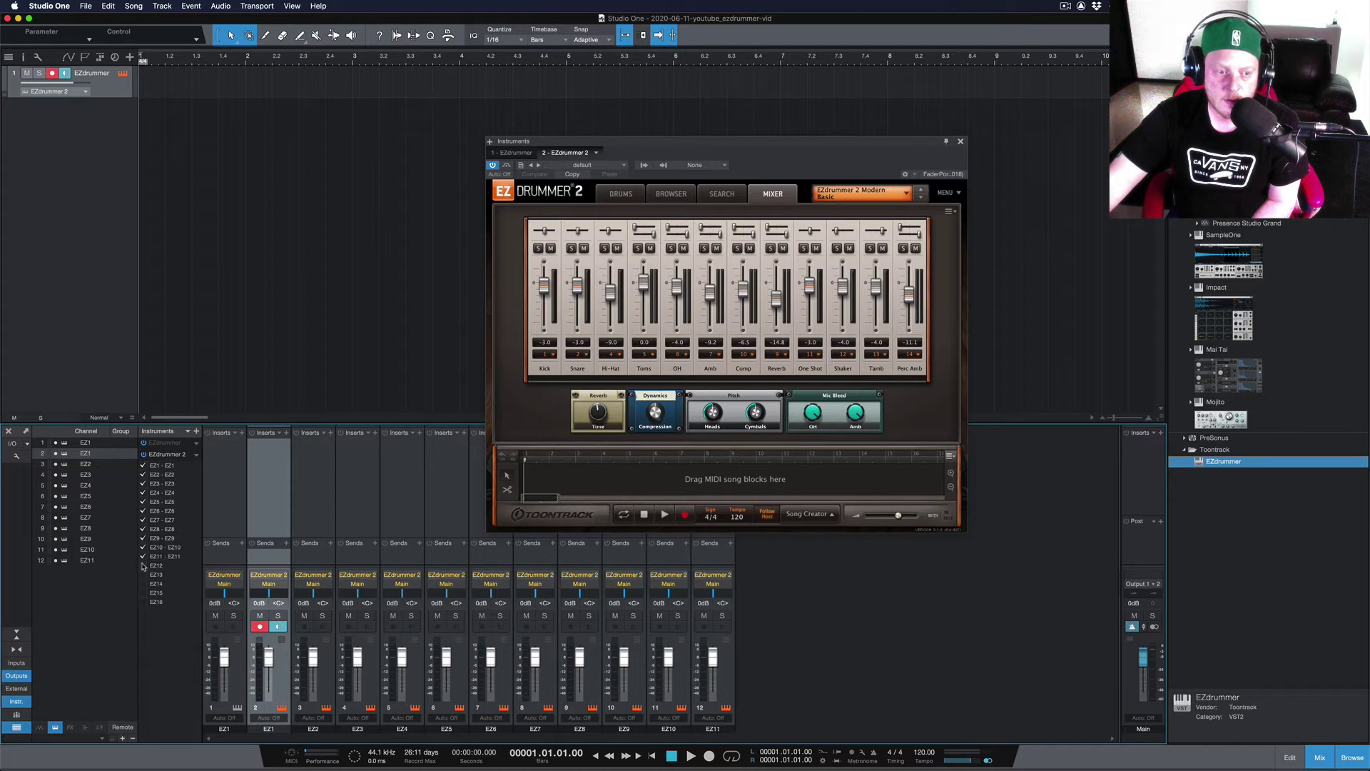
click(142, 565)
click(143, 583)
click(142, 593)
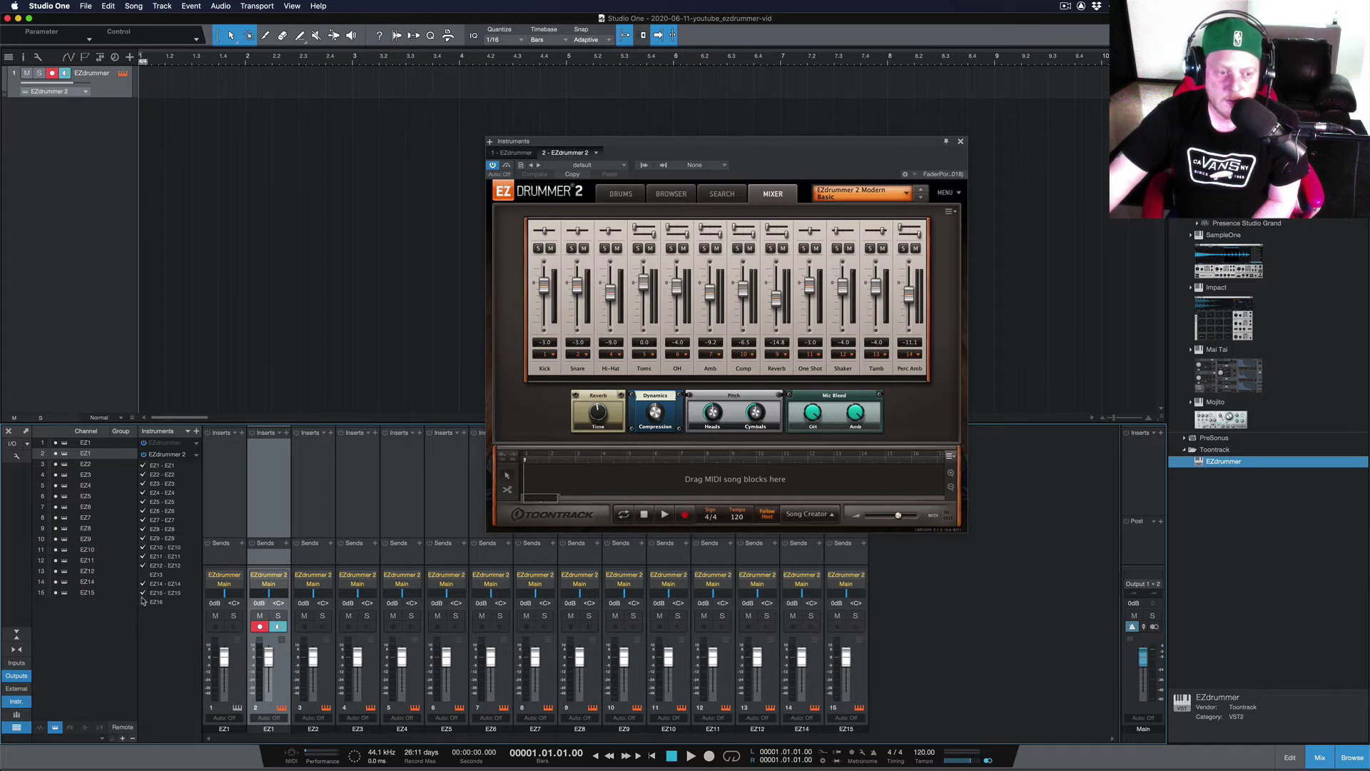
click(142, 574)
click(143, 601)
click(143, 601)
click(142, 594)
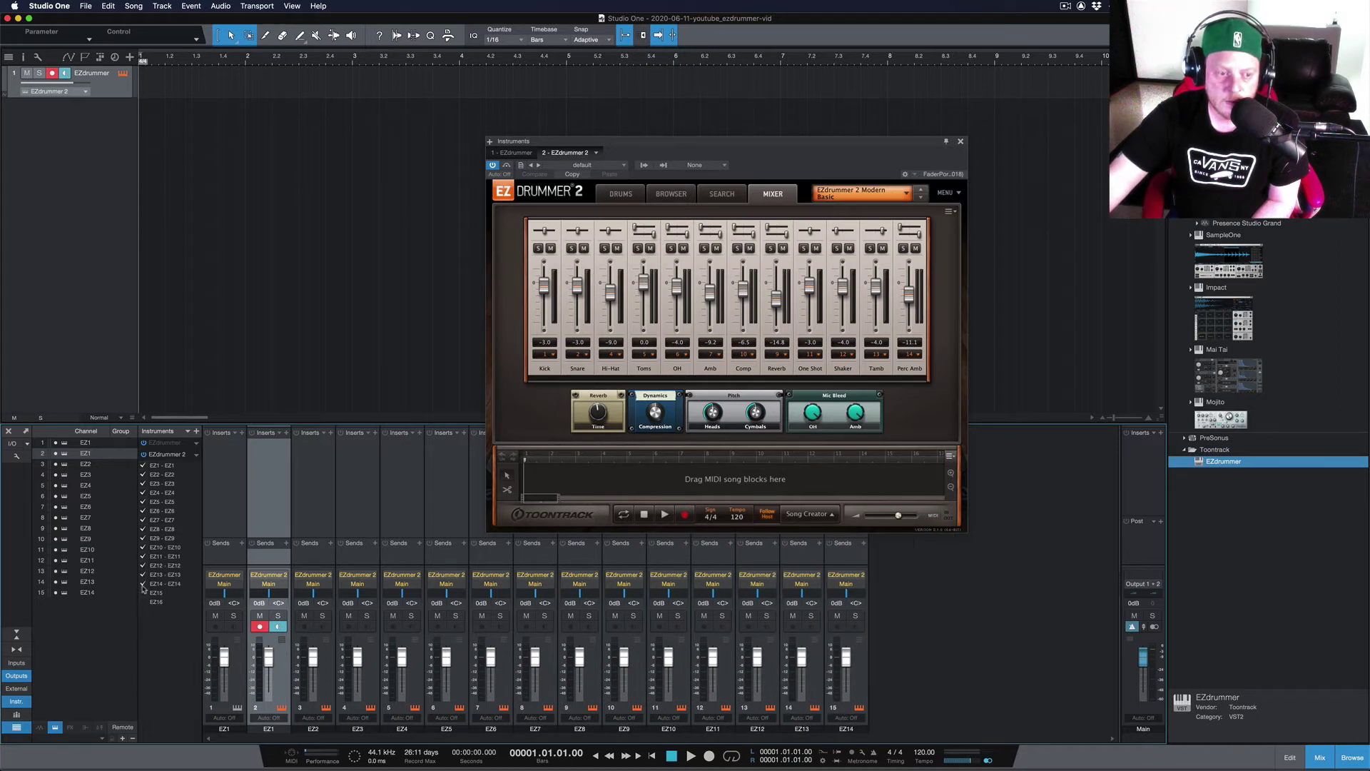
click(620, 195)
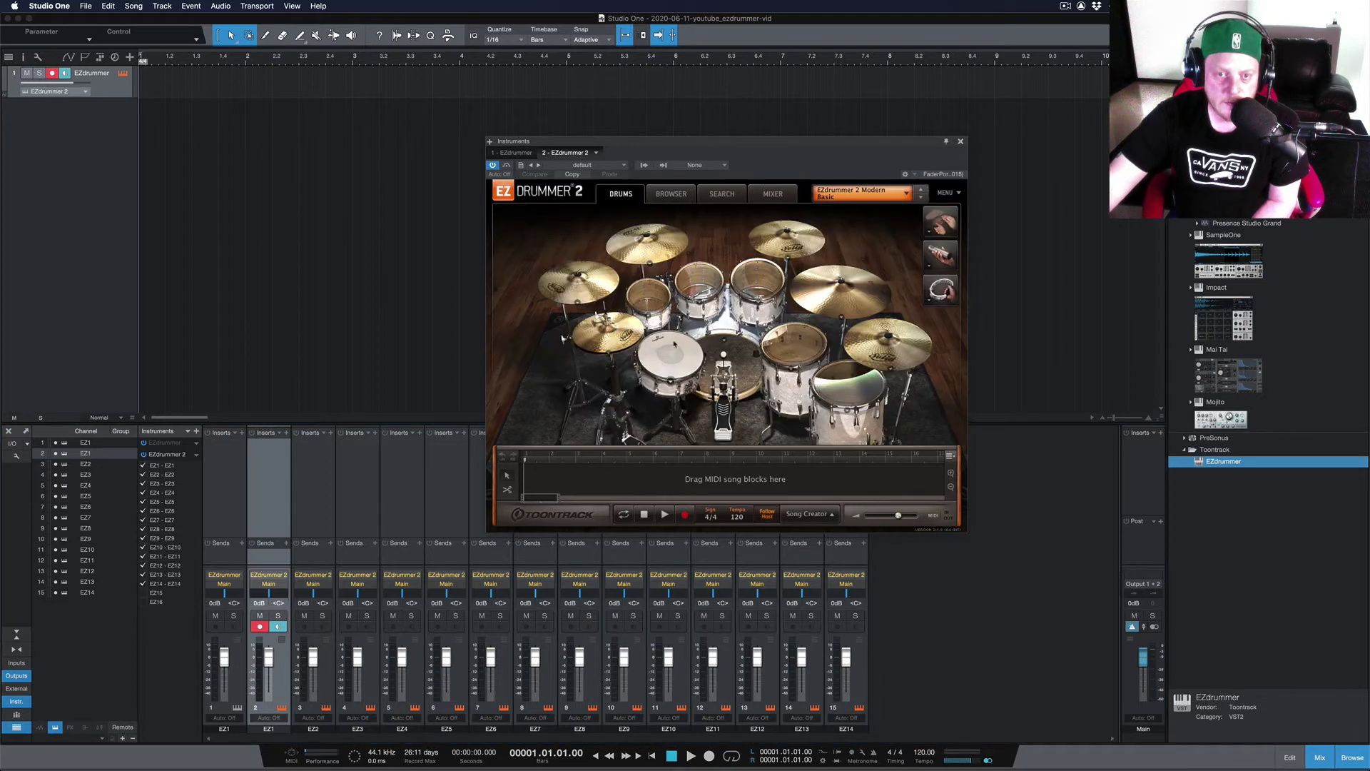
click(671, 353)
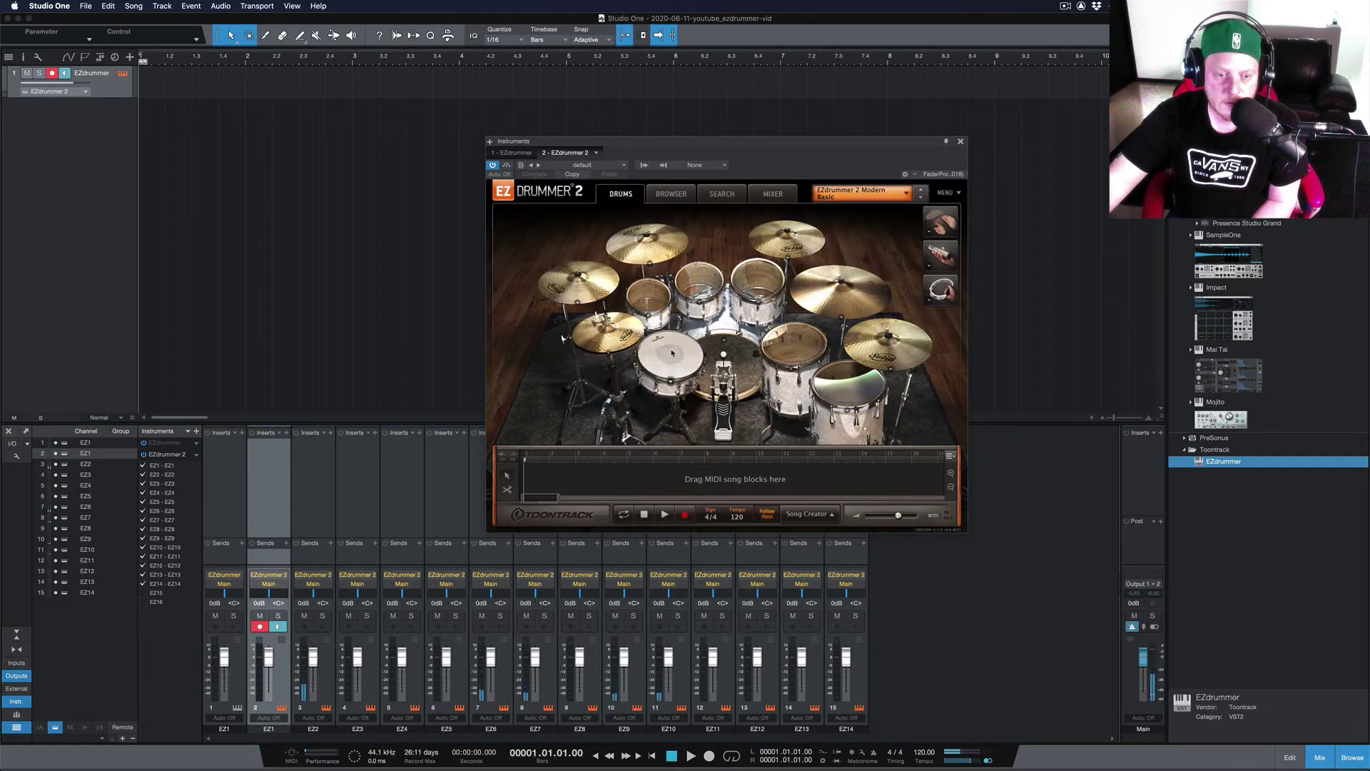
click(671, 353)
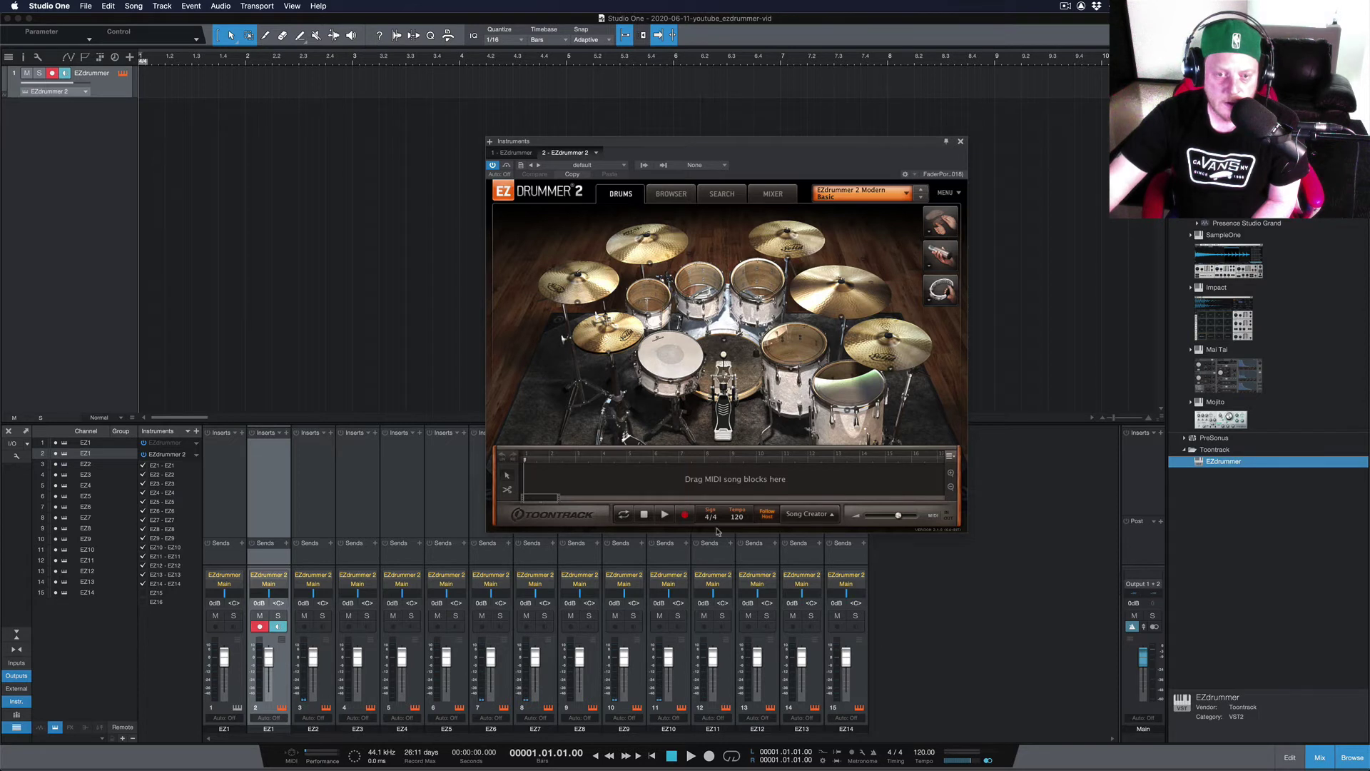
click(662, 366)
click(662, 365)
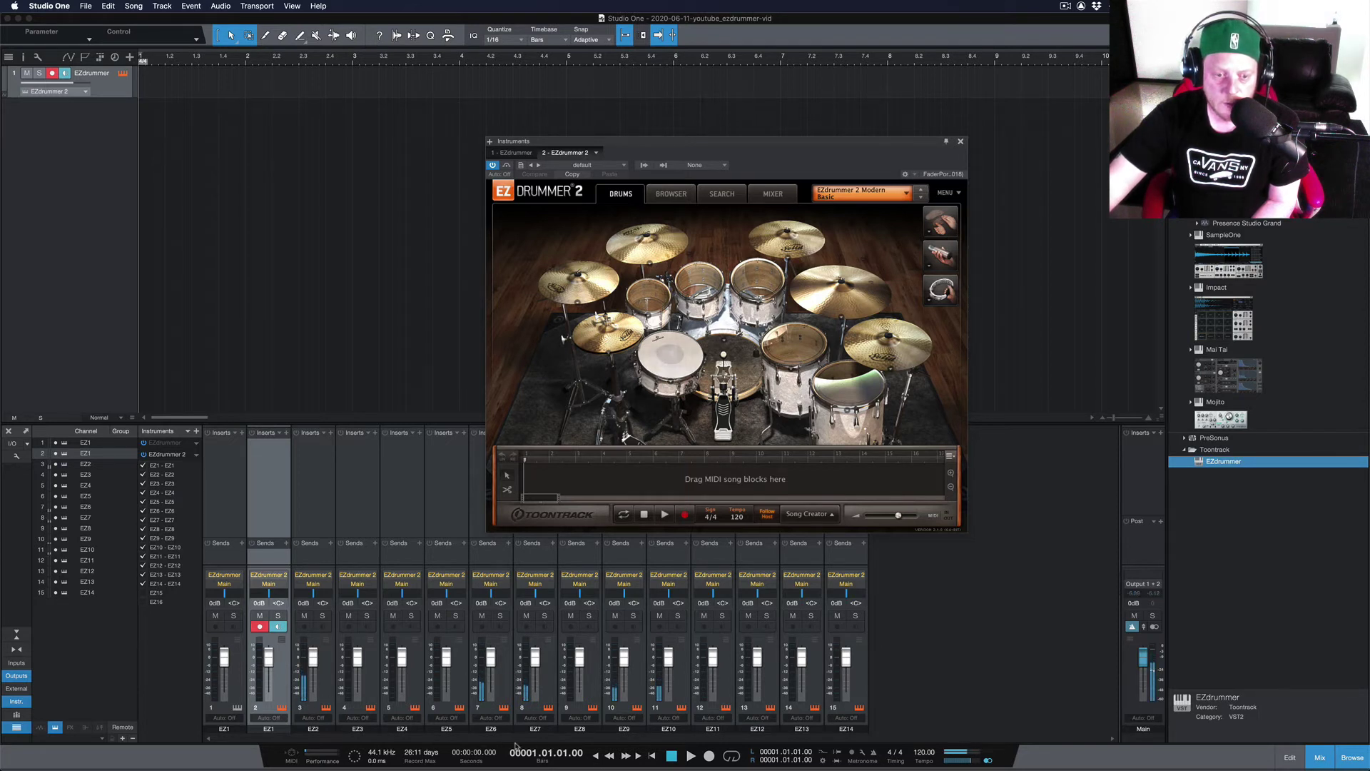
click(664, 365)
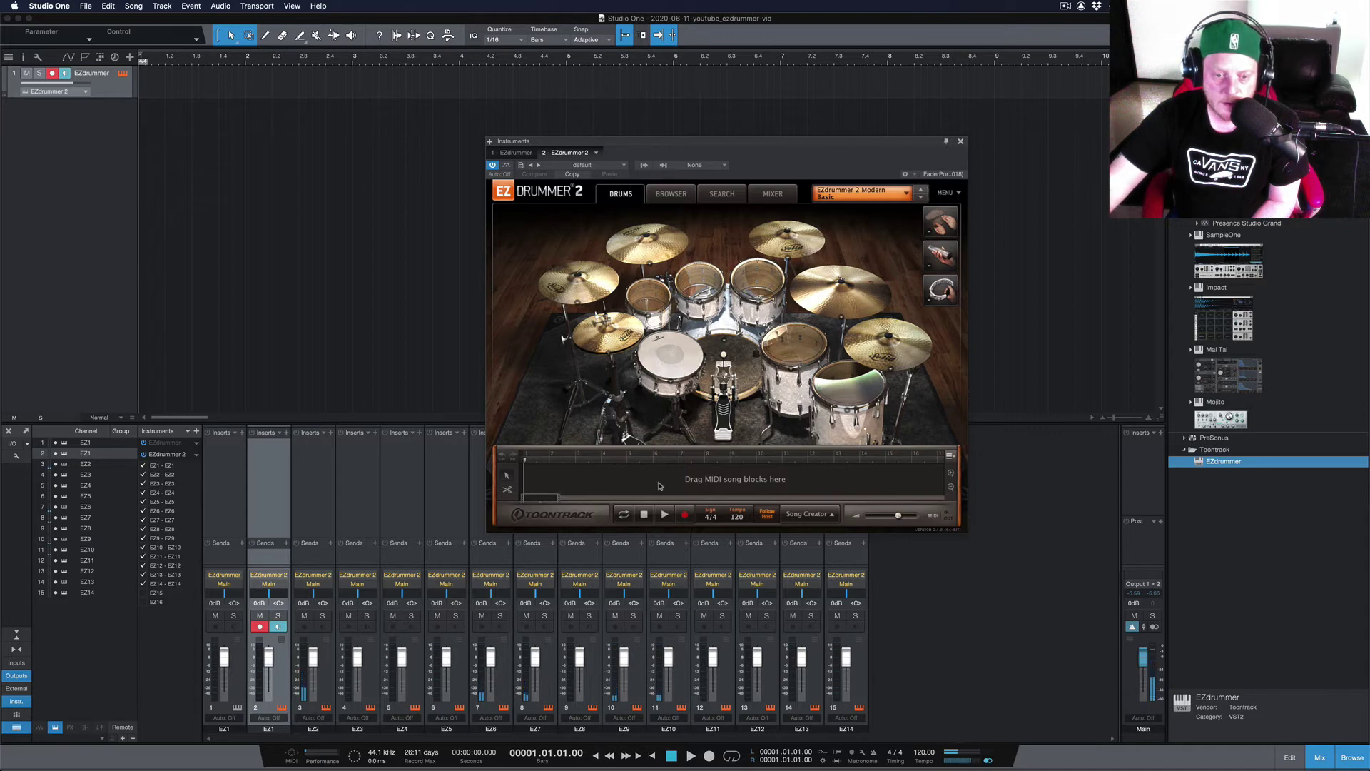
click(774, 196)
drag(764, 142, 765, 101)
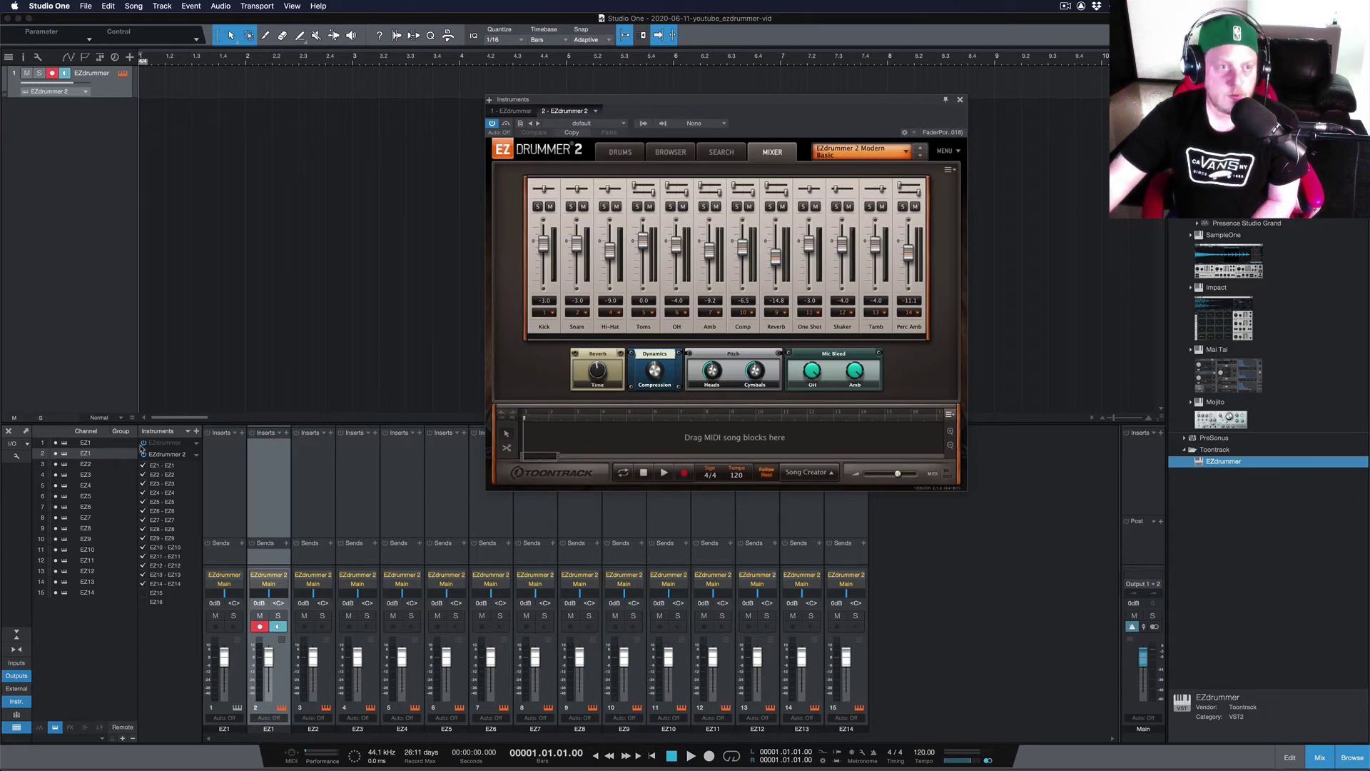
click(223, 728)
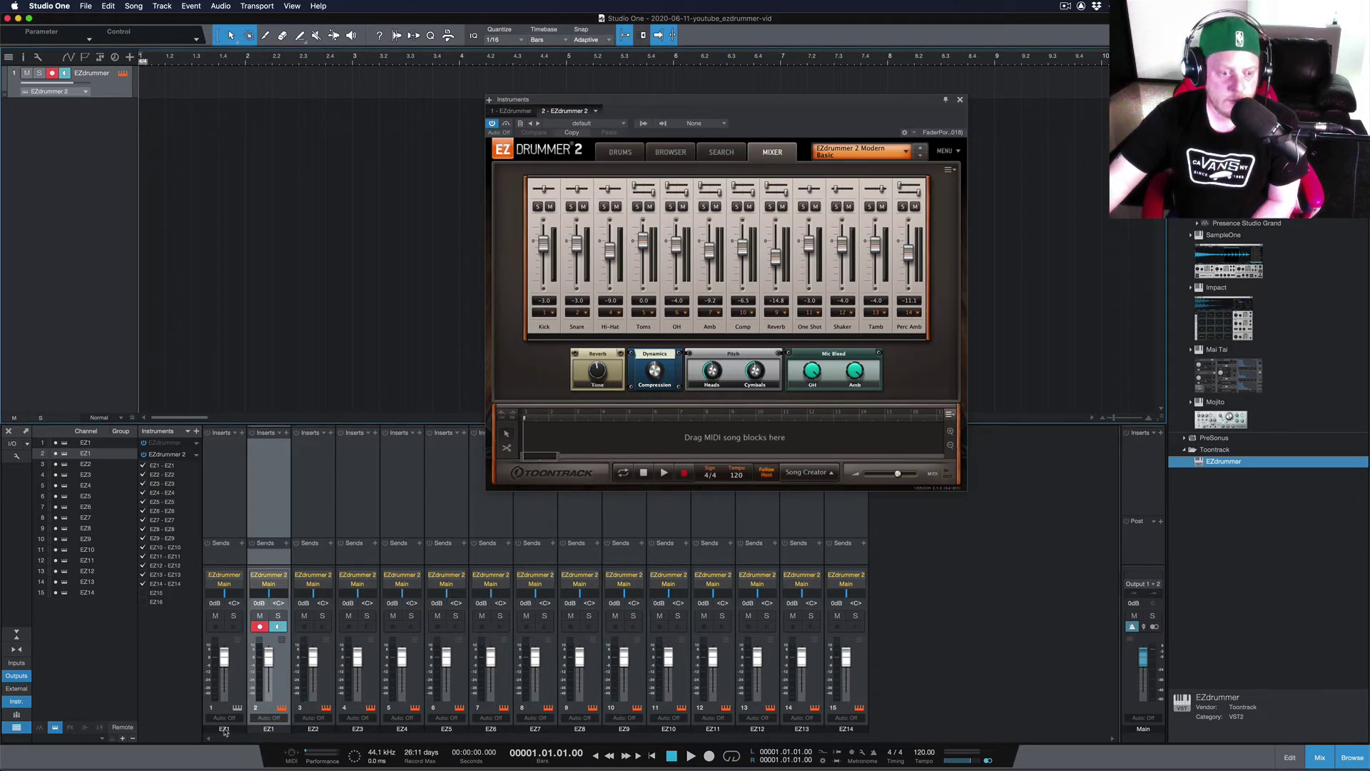
click(224, 728)
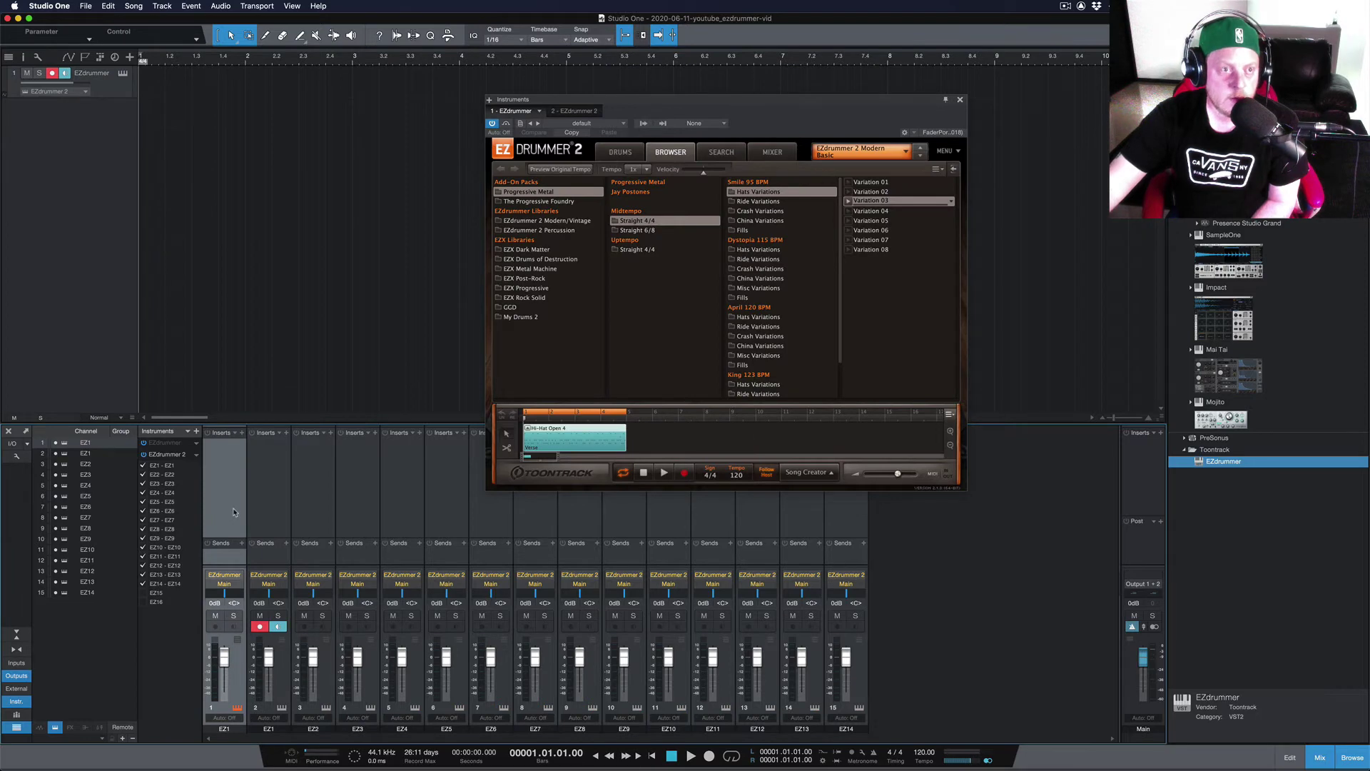
click(269, 729)
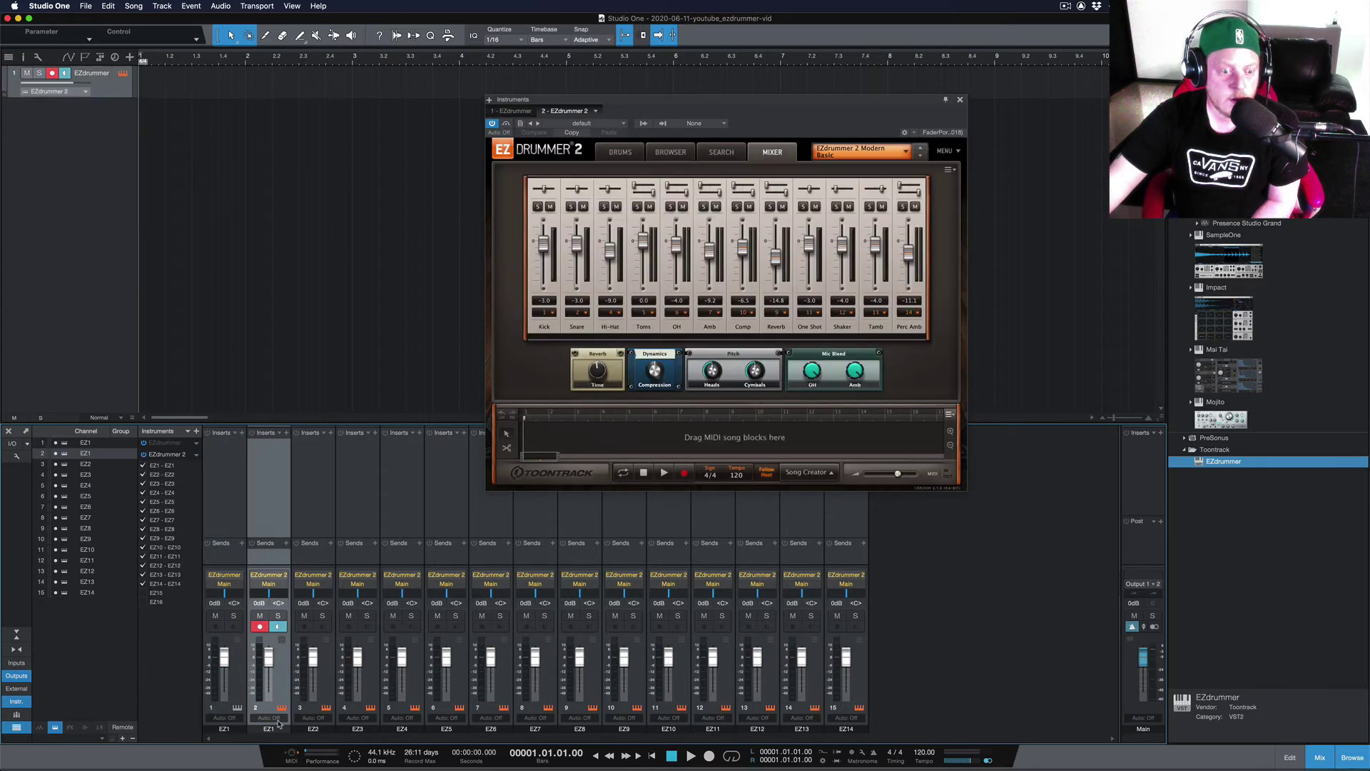
click(227, 729)
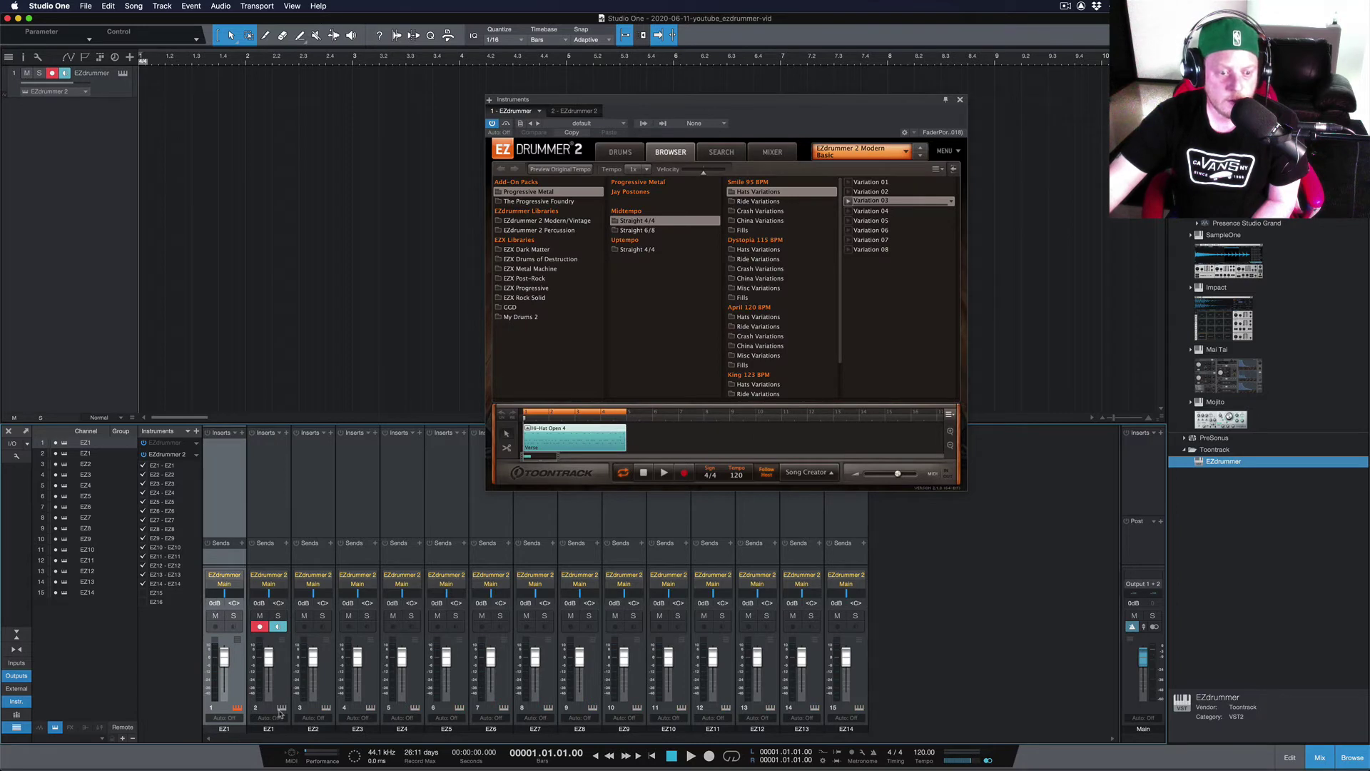
click(282, 610)
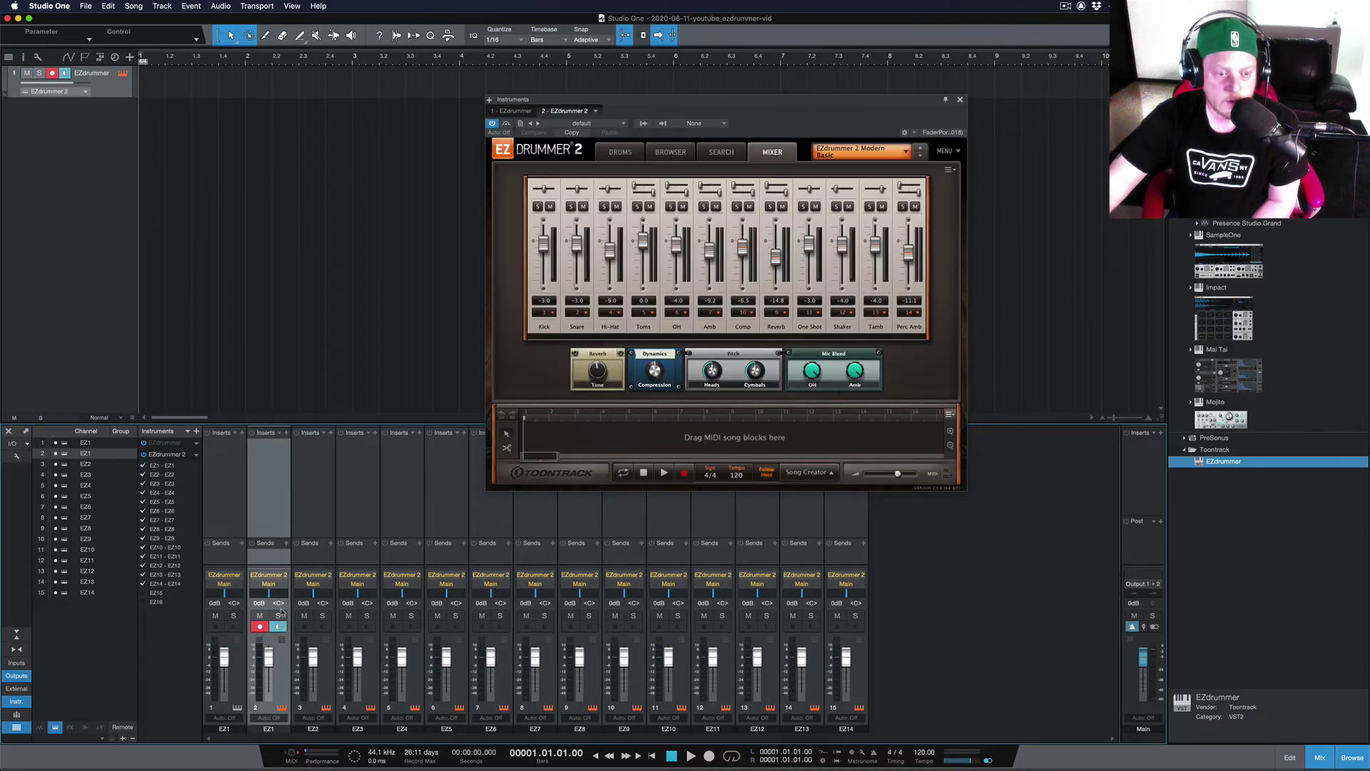
- Rename the first four EZdrummer output channels KICK, SNARE, HAT and TOMS
double_click(282, 729)
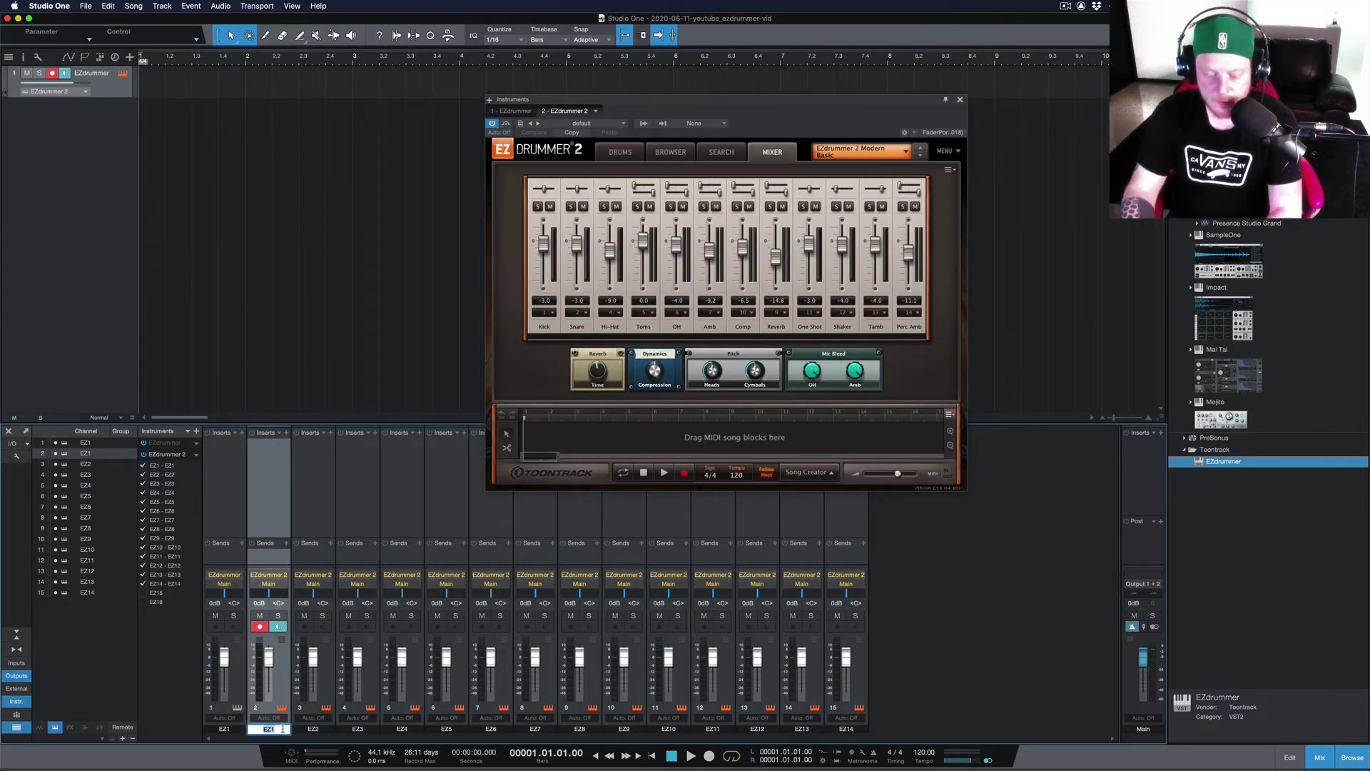
text(KICK)
key(Tab)
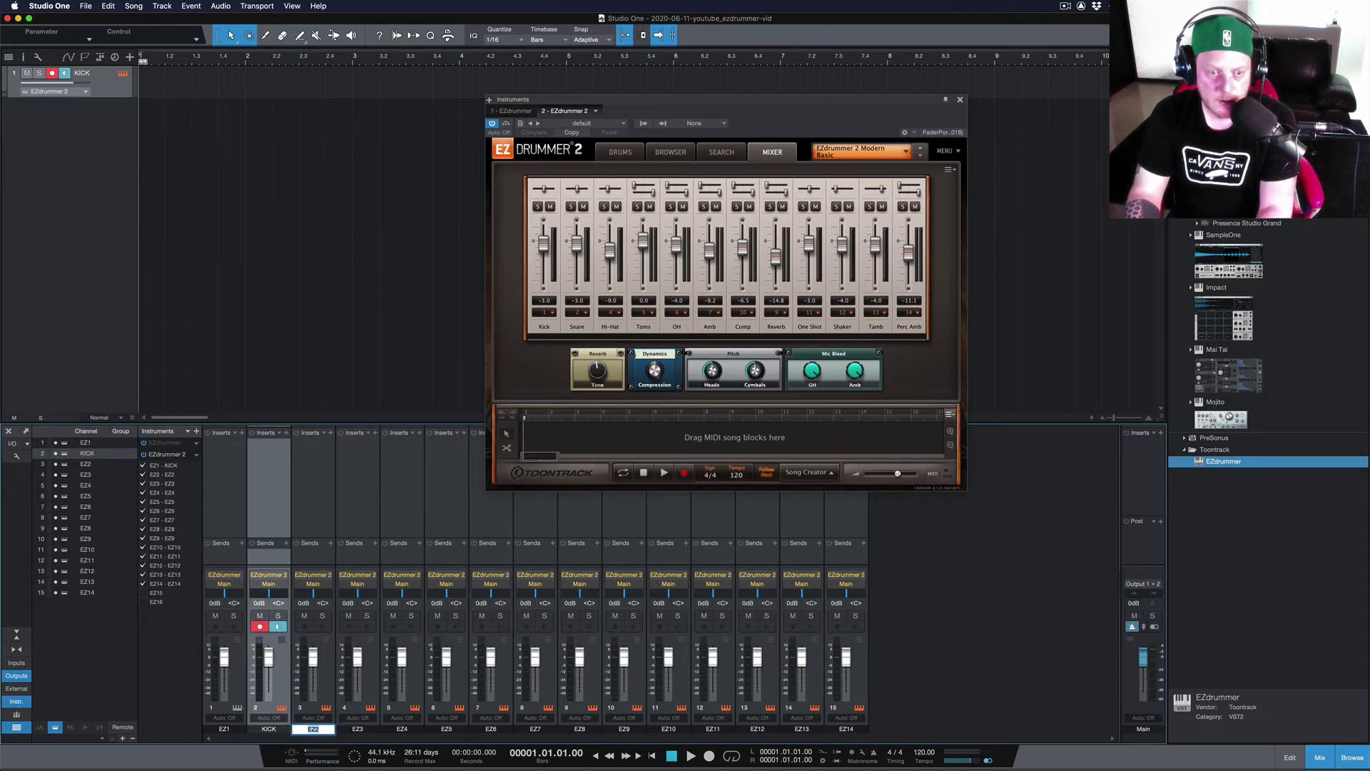
text(SNARE)
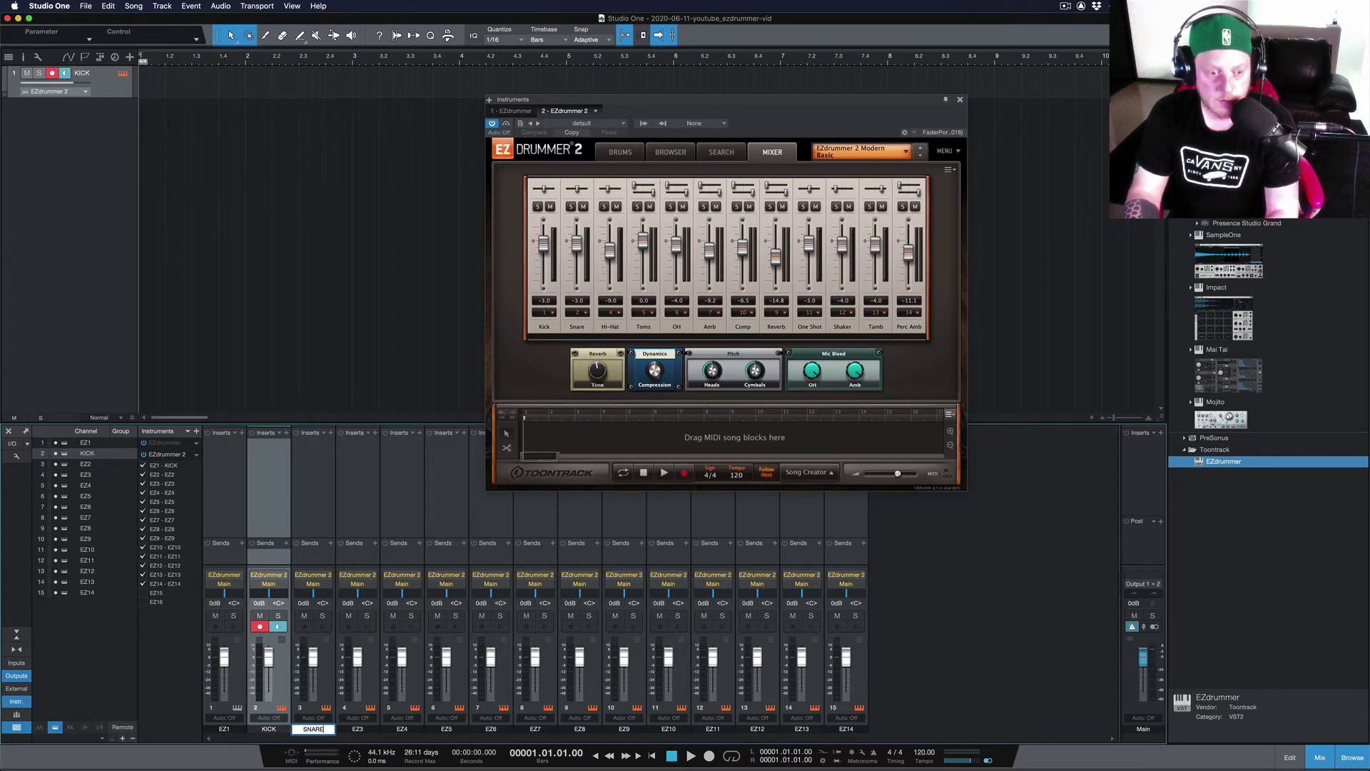
key(Tab)
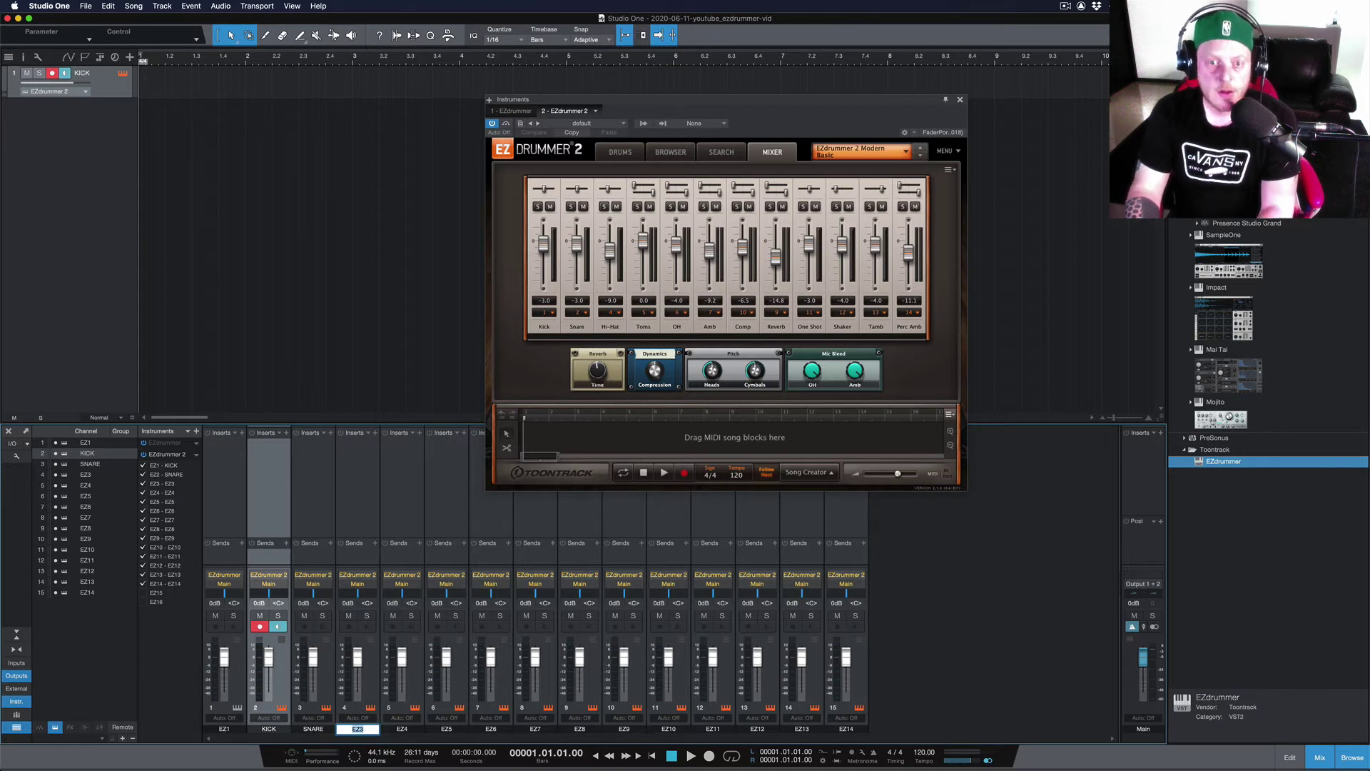
text(hat)
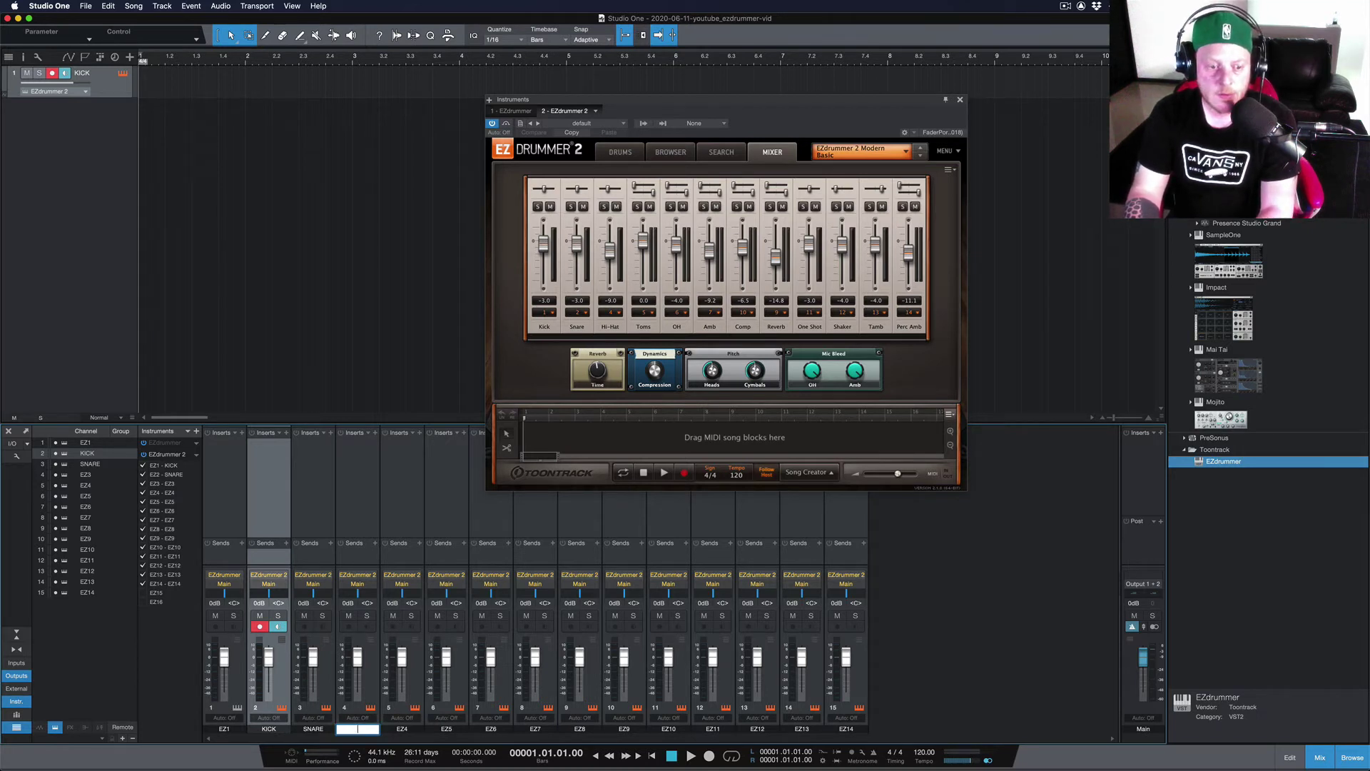
key(Tab)
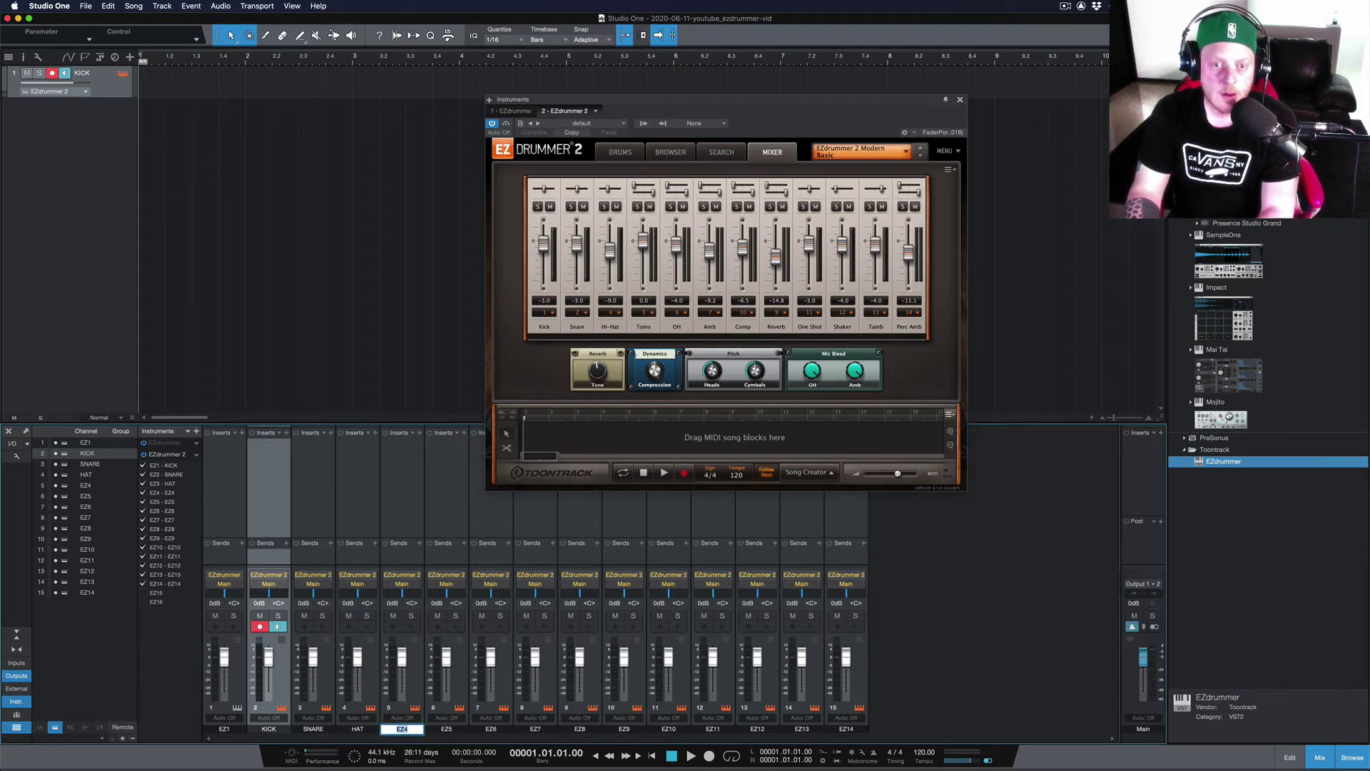
text(toms)
key(Tab)
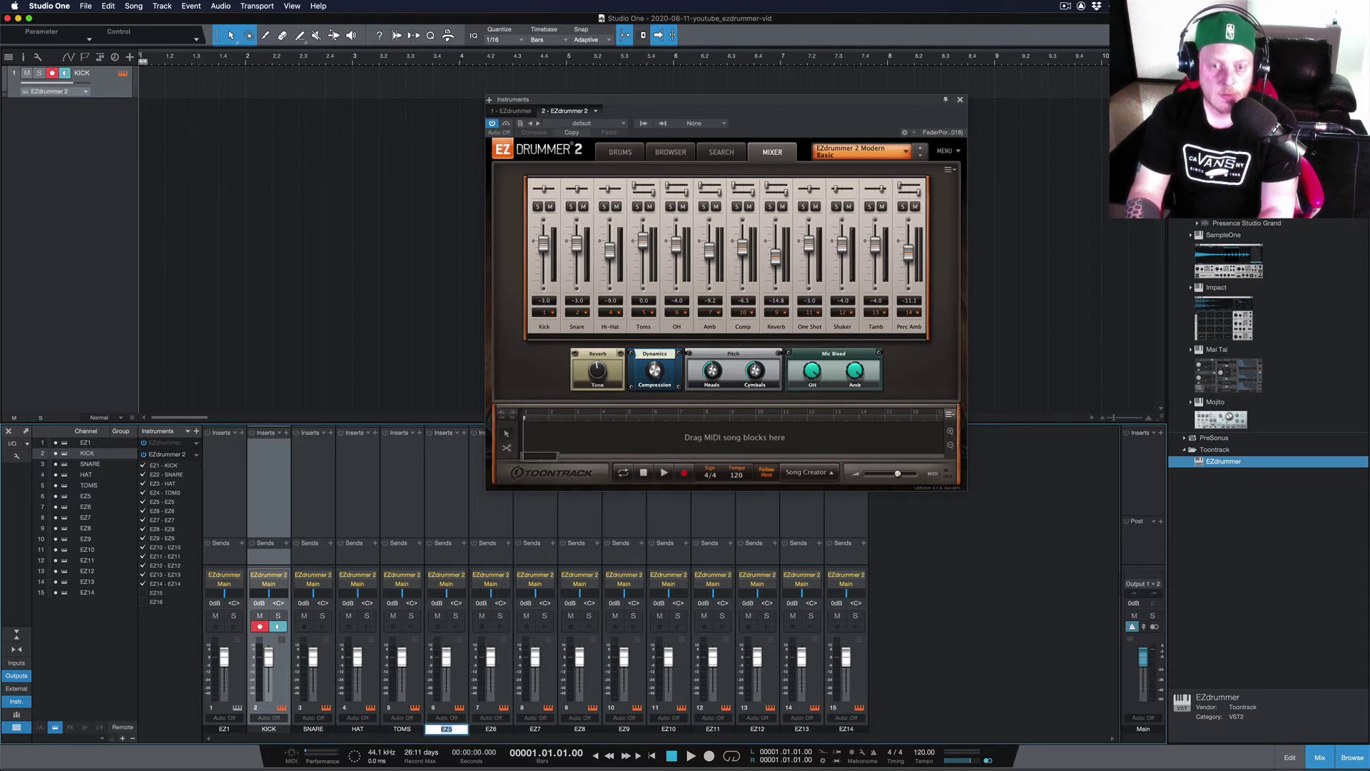
- Name the next four channels OH, AMB, COMP and VERB, leaving EZ9 unchanged
text(OH)
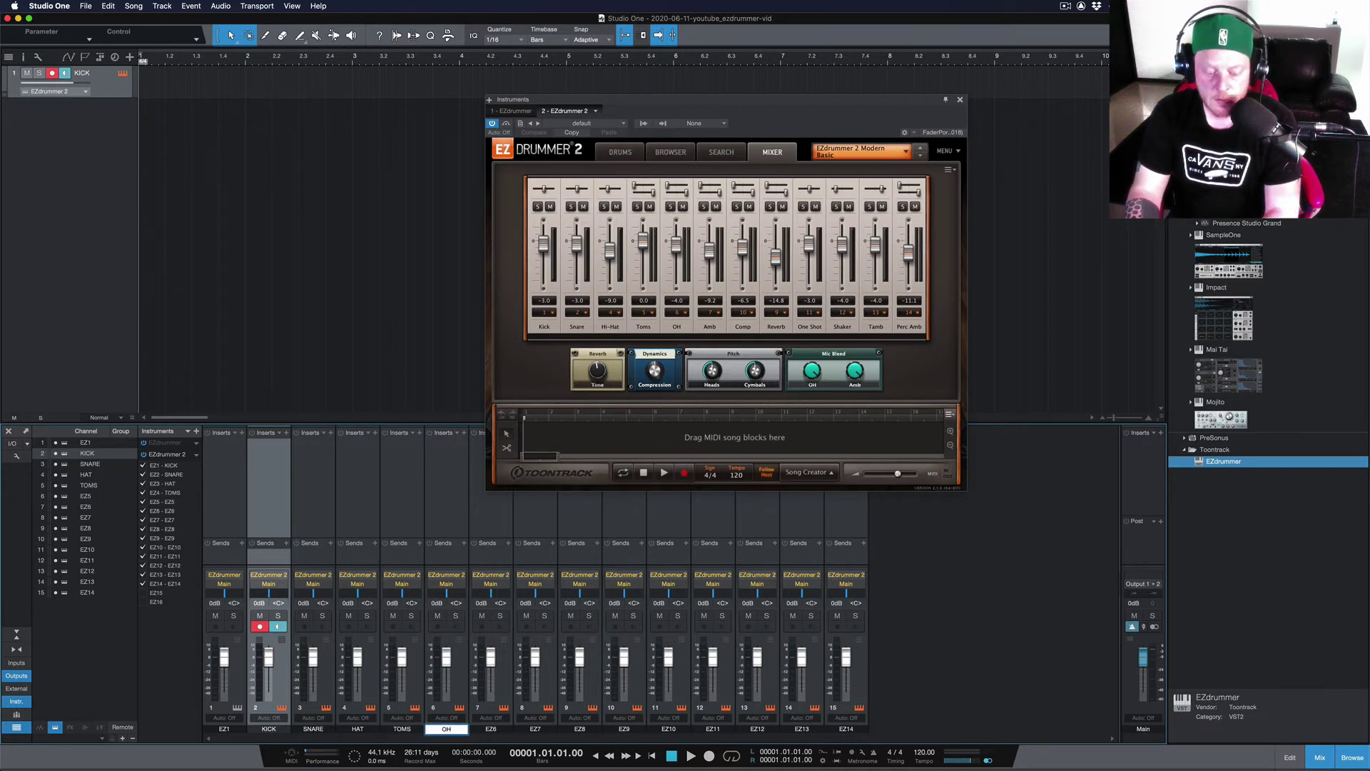
key(Tab)
text(AMB)
key(Tab)
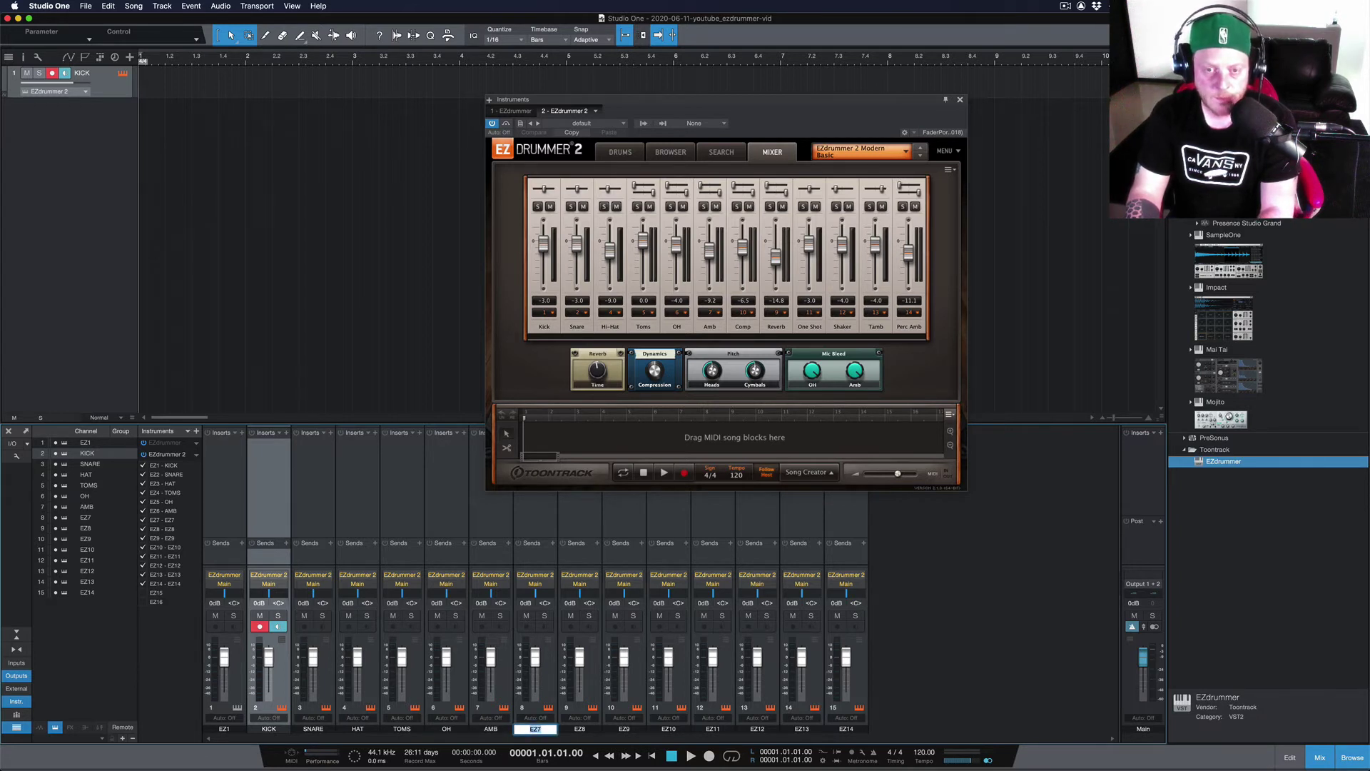
text(COMP)
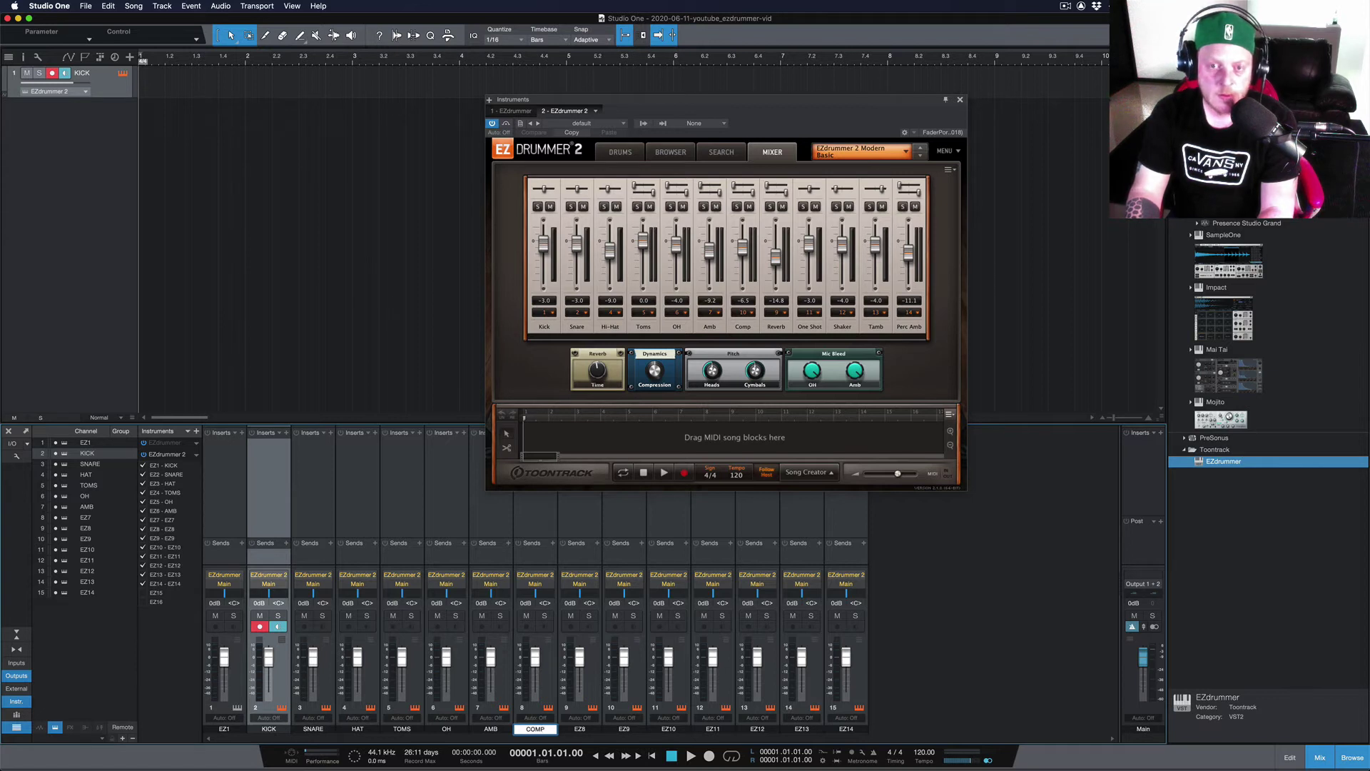
key(Tab)
text(VERB)
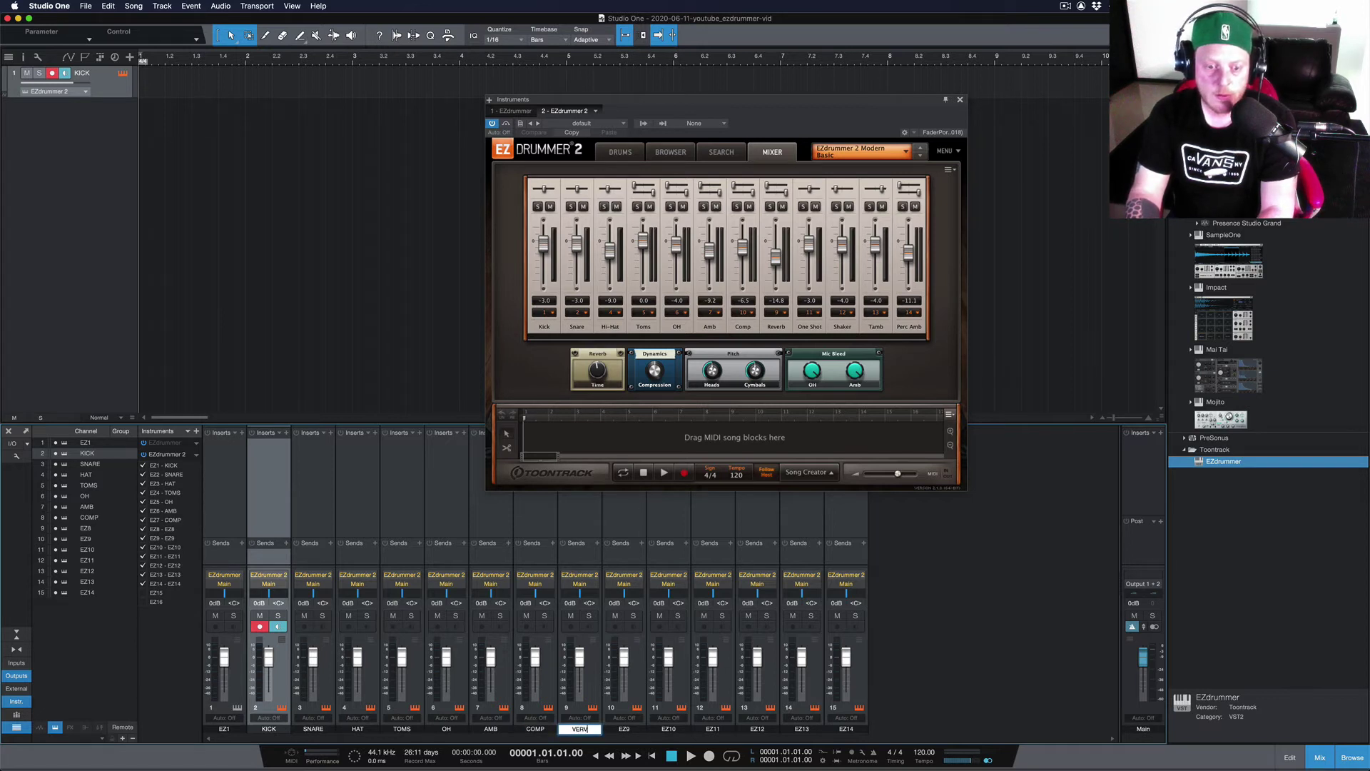
key(Tab)
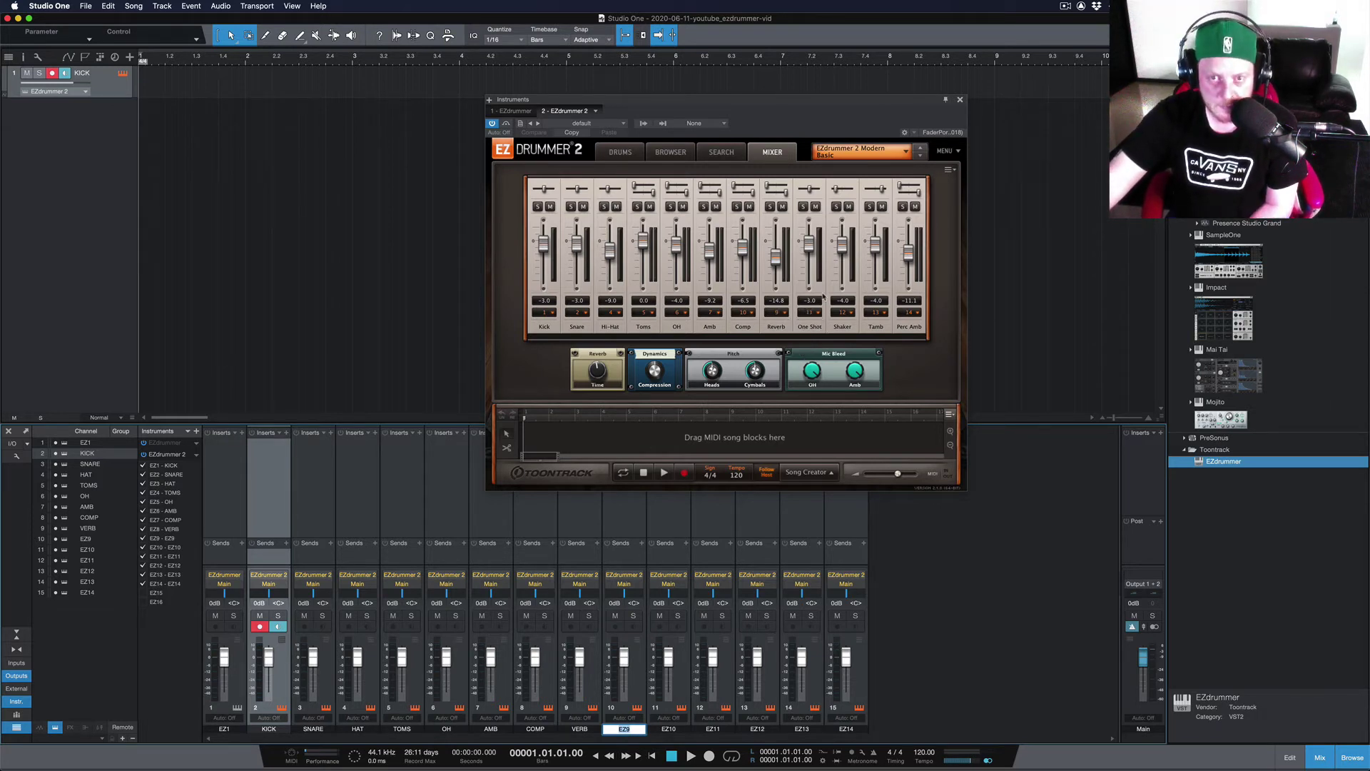
key(Escape)
- Turn off the unused EZ9 through EZ14 outputs, removing their mixer channels
click(630, 733)
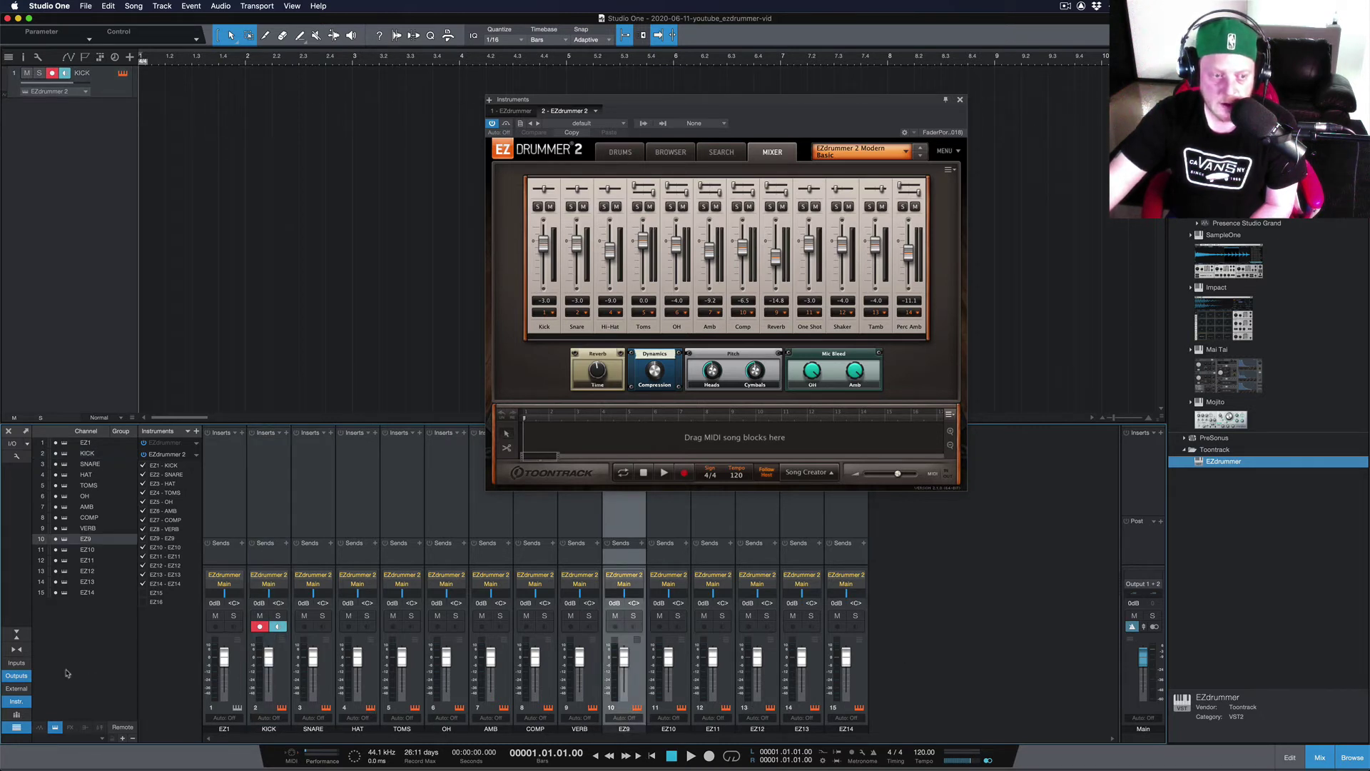
click(142, 583)
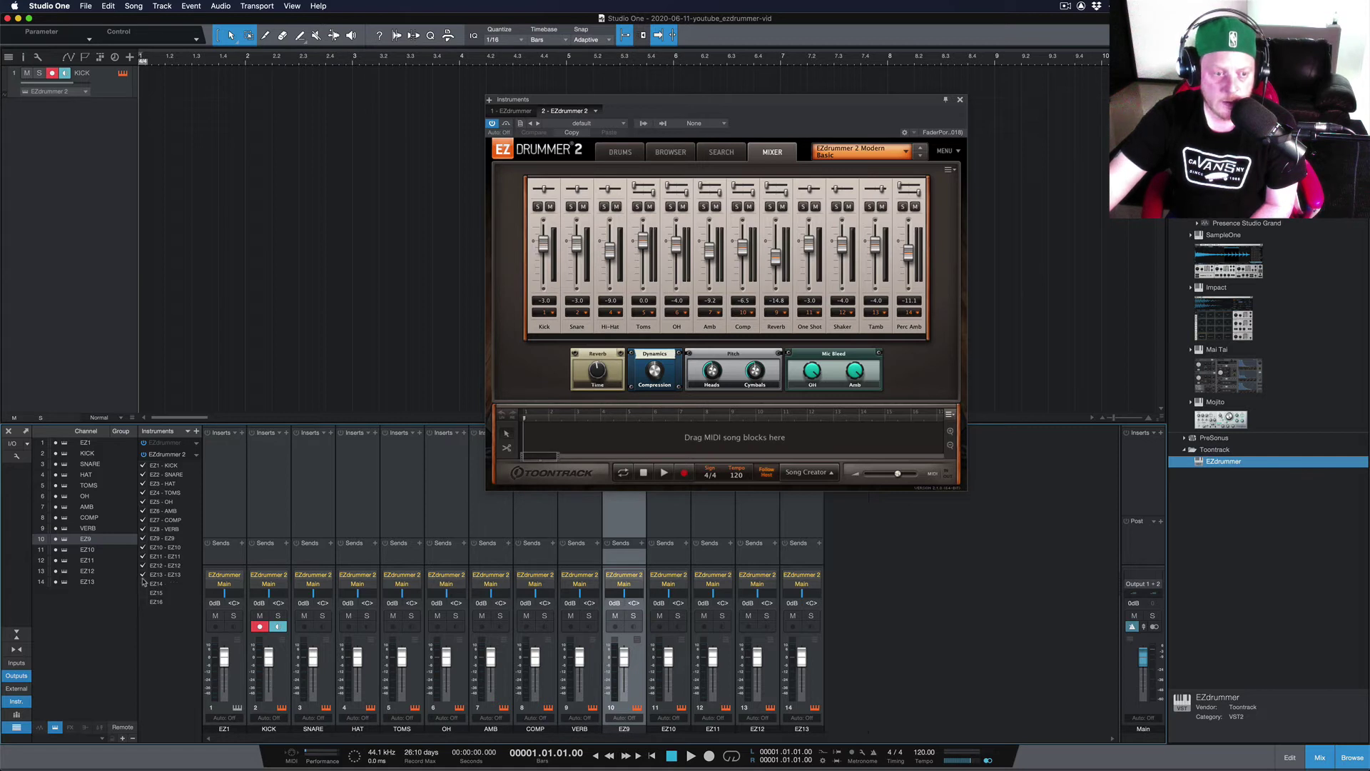
click(142, 575)
click(143, 565)
click(143, 556)
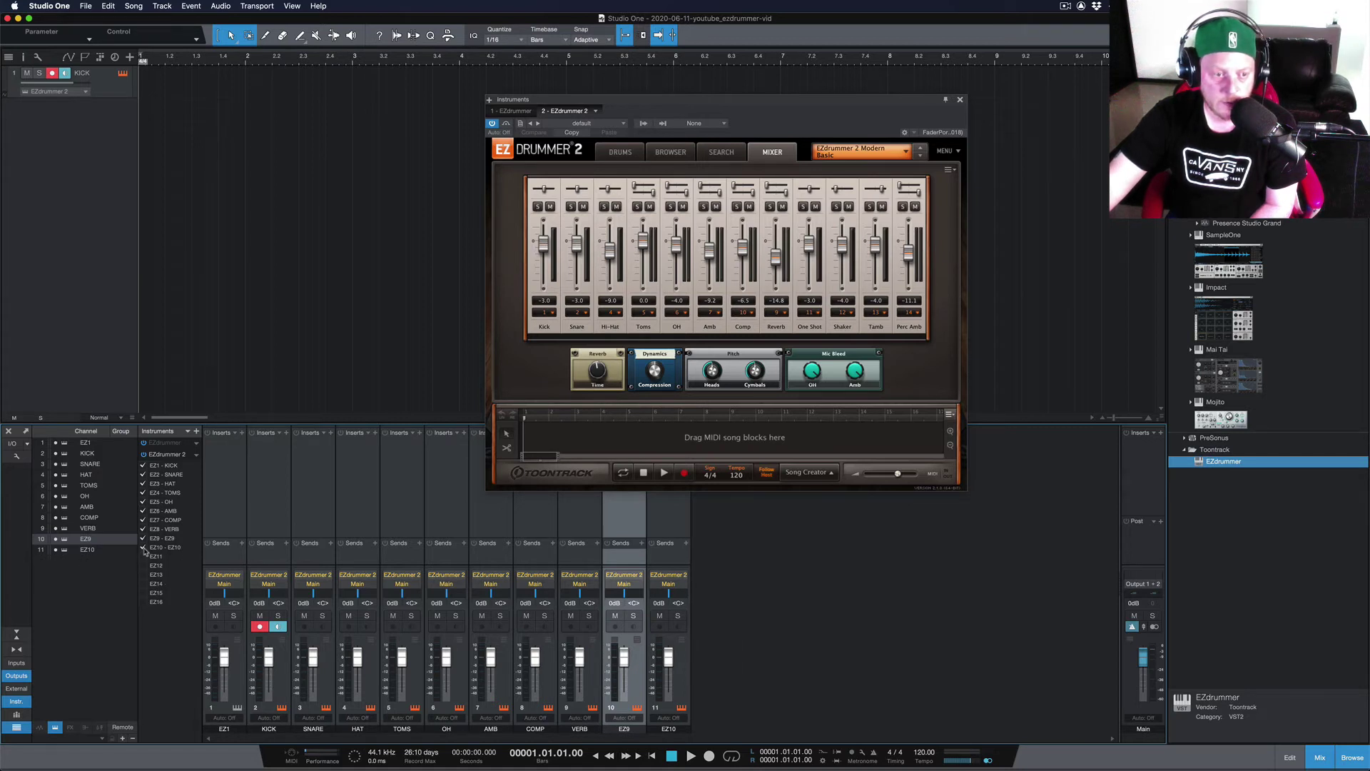
click(143, 547)
click(143, 539)
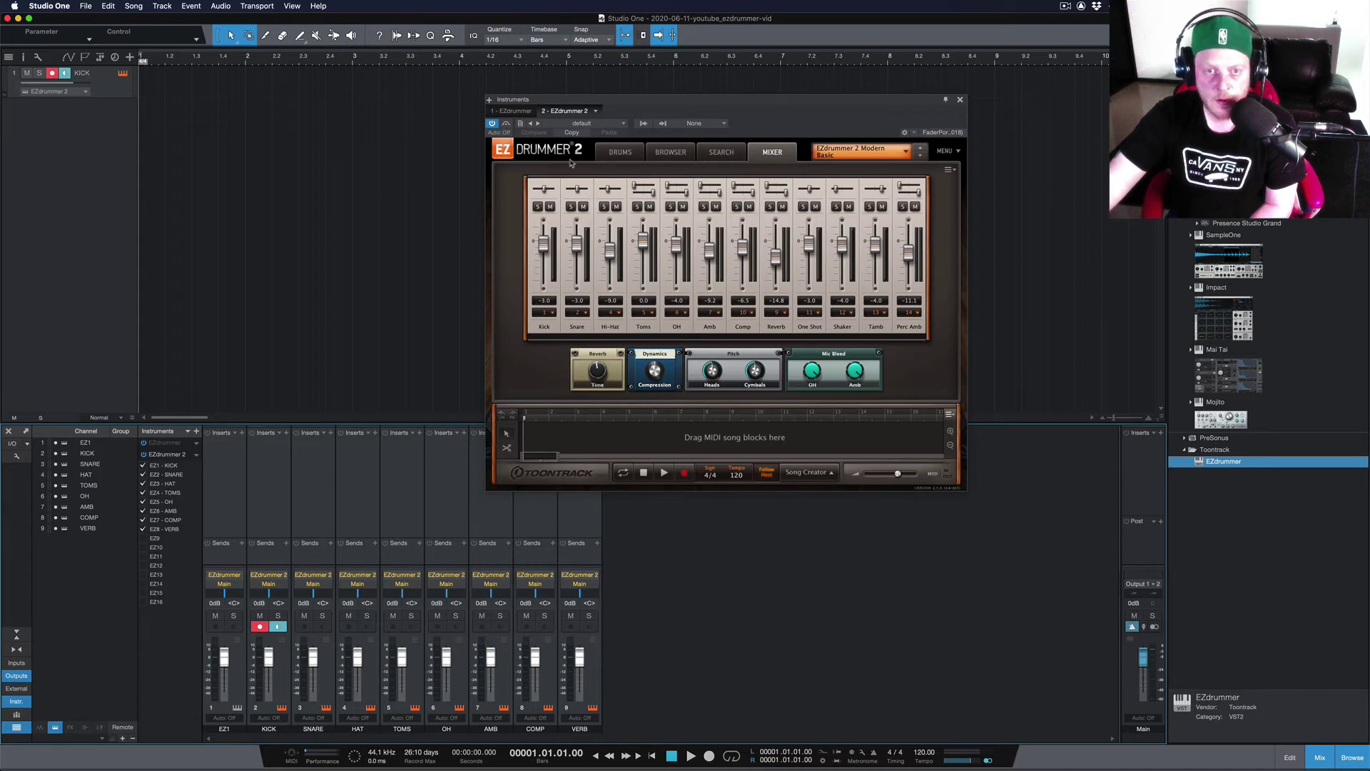
- Open the EZX Dark Matter groove library in EZdrummer's browser
click(611, 157)
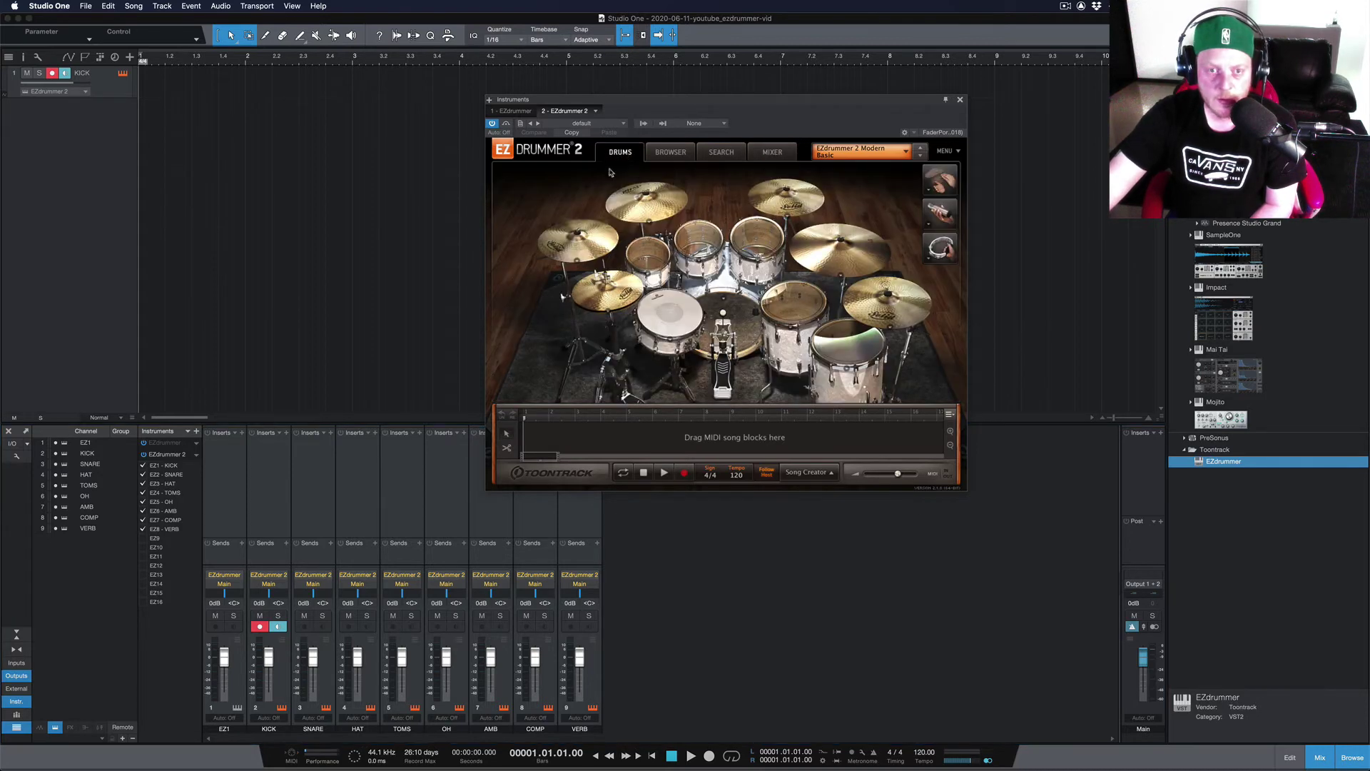
click(687, 156)
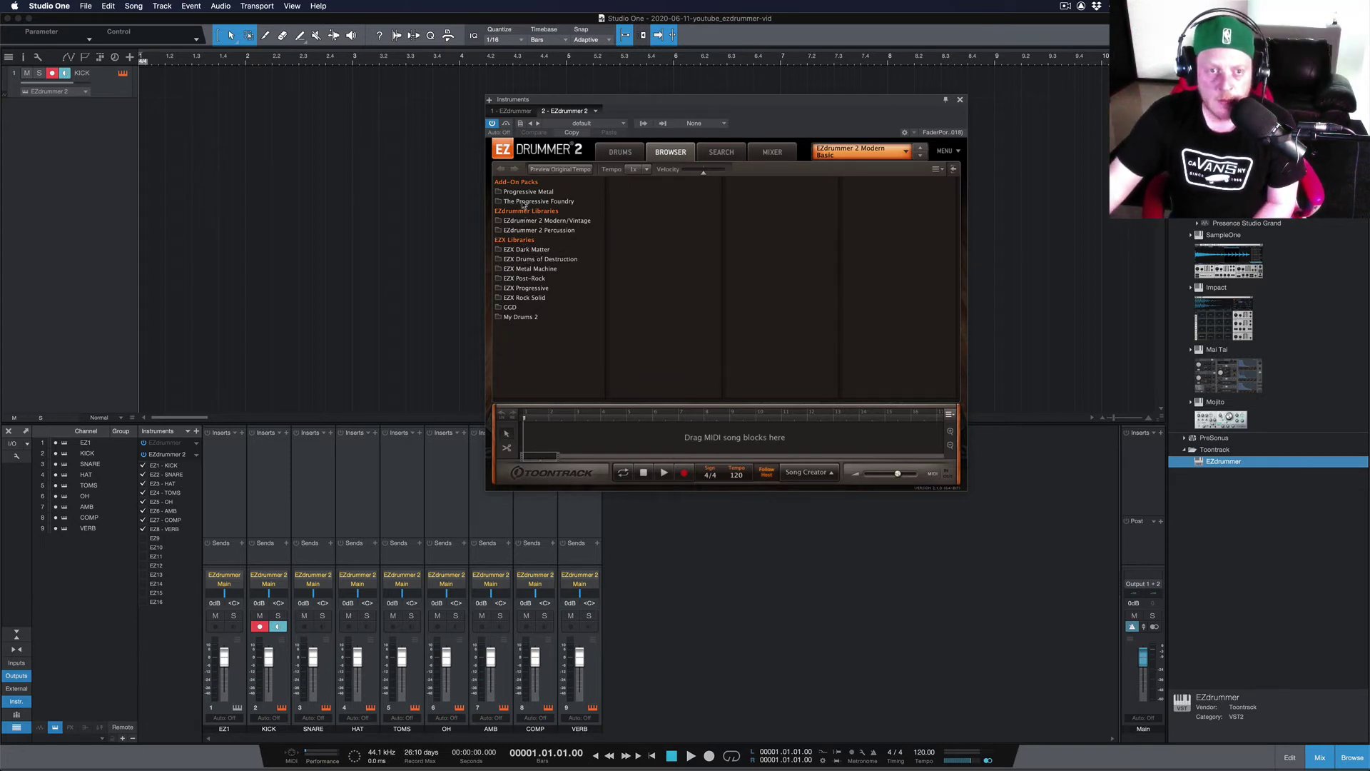
click(528, 251)
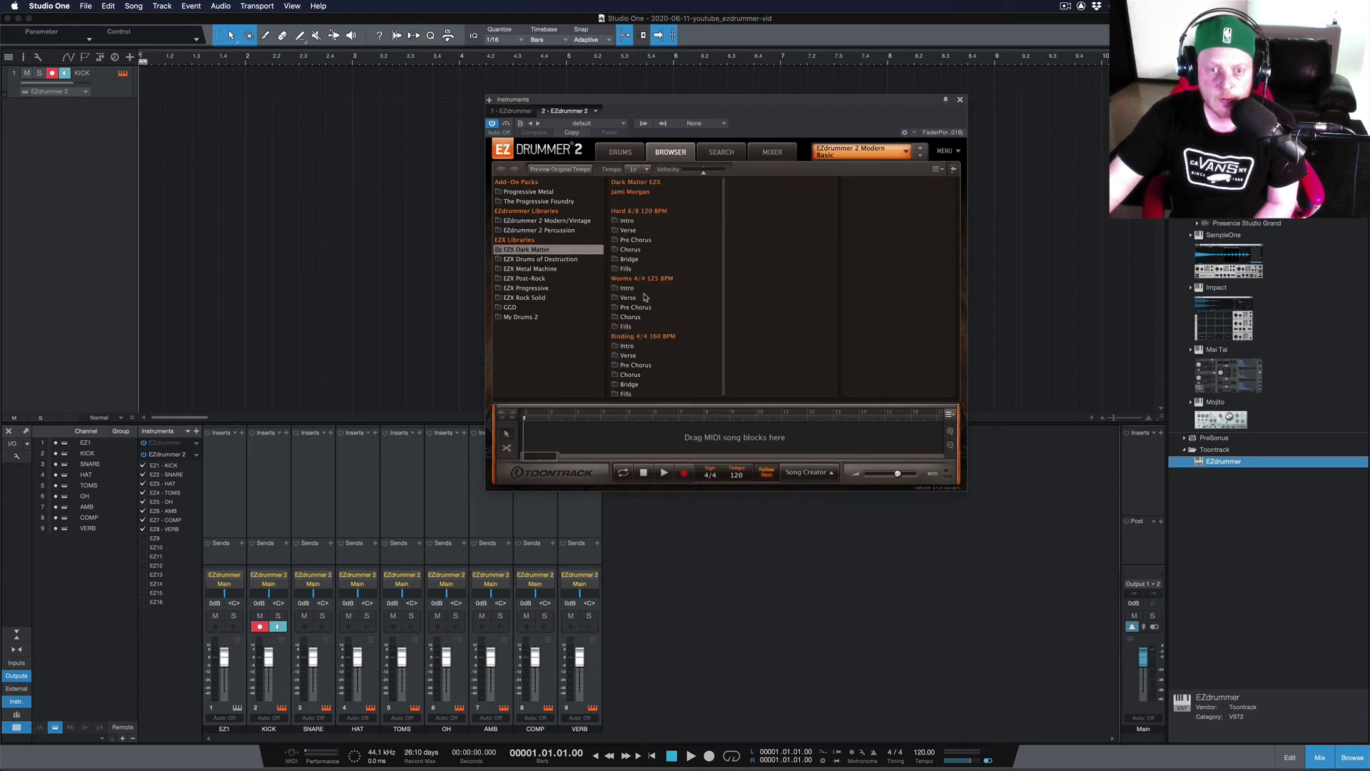
scroll(647, 293, down, 1)
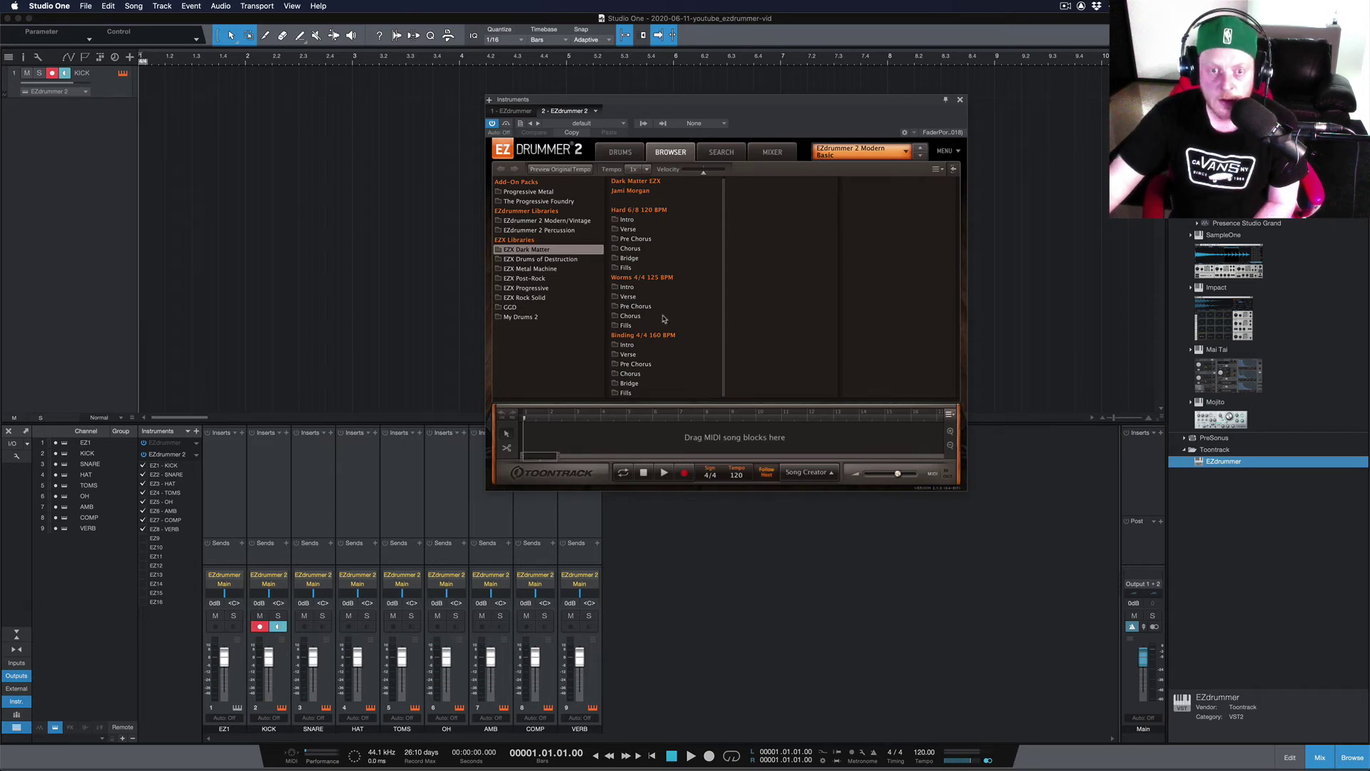
- Preview the Verse groove Variation 01, then return to the drum kit and move the window right
click(628, 220)
click(630, 230)
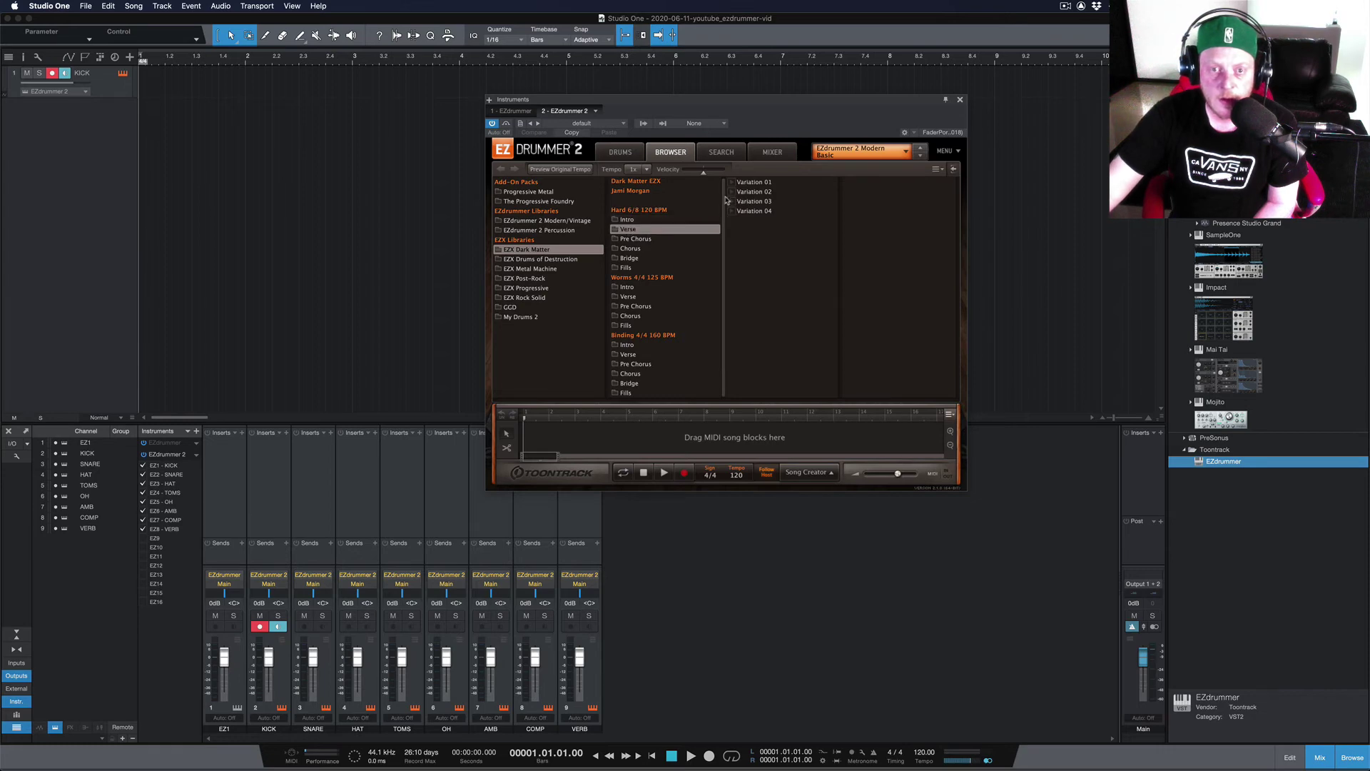
click(731, 184)
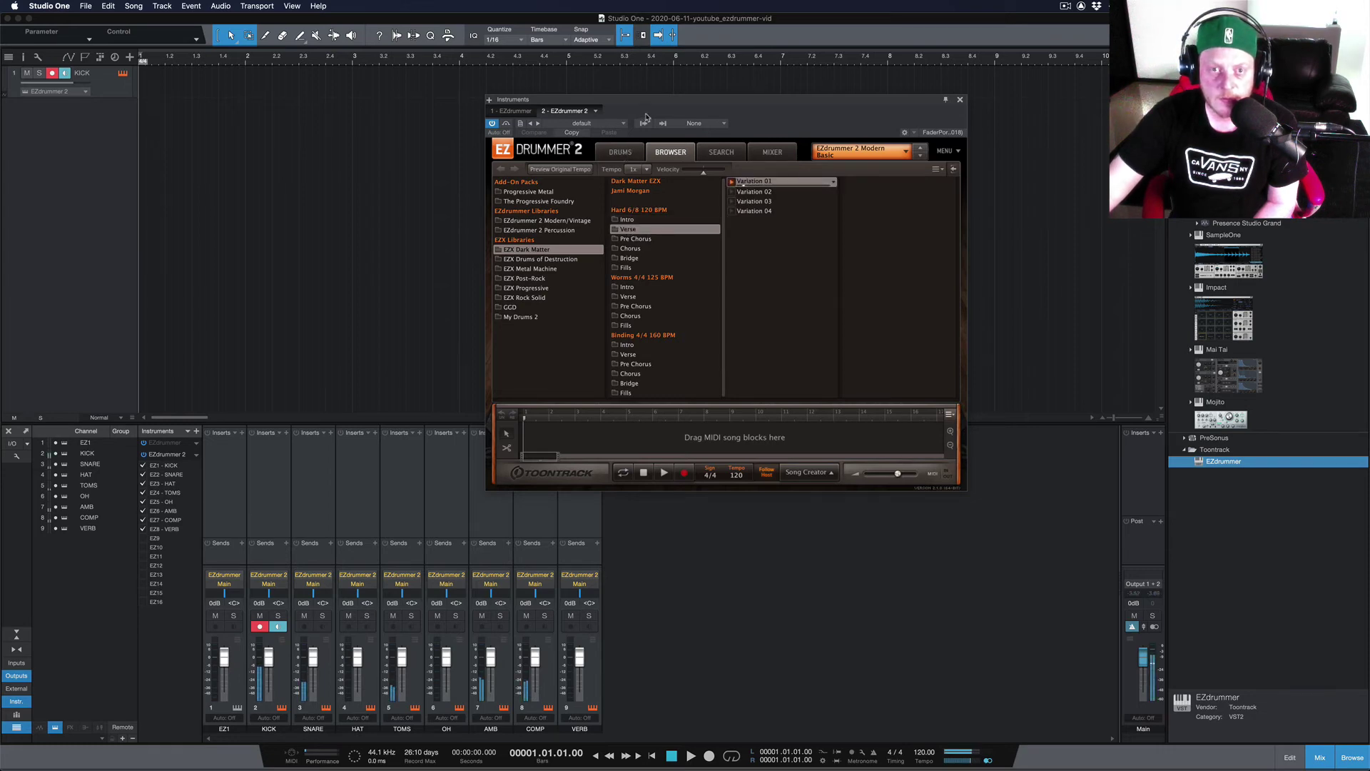
click(622, 151)
drag(788, 118, 920, 125)
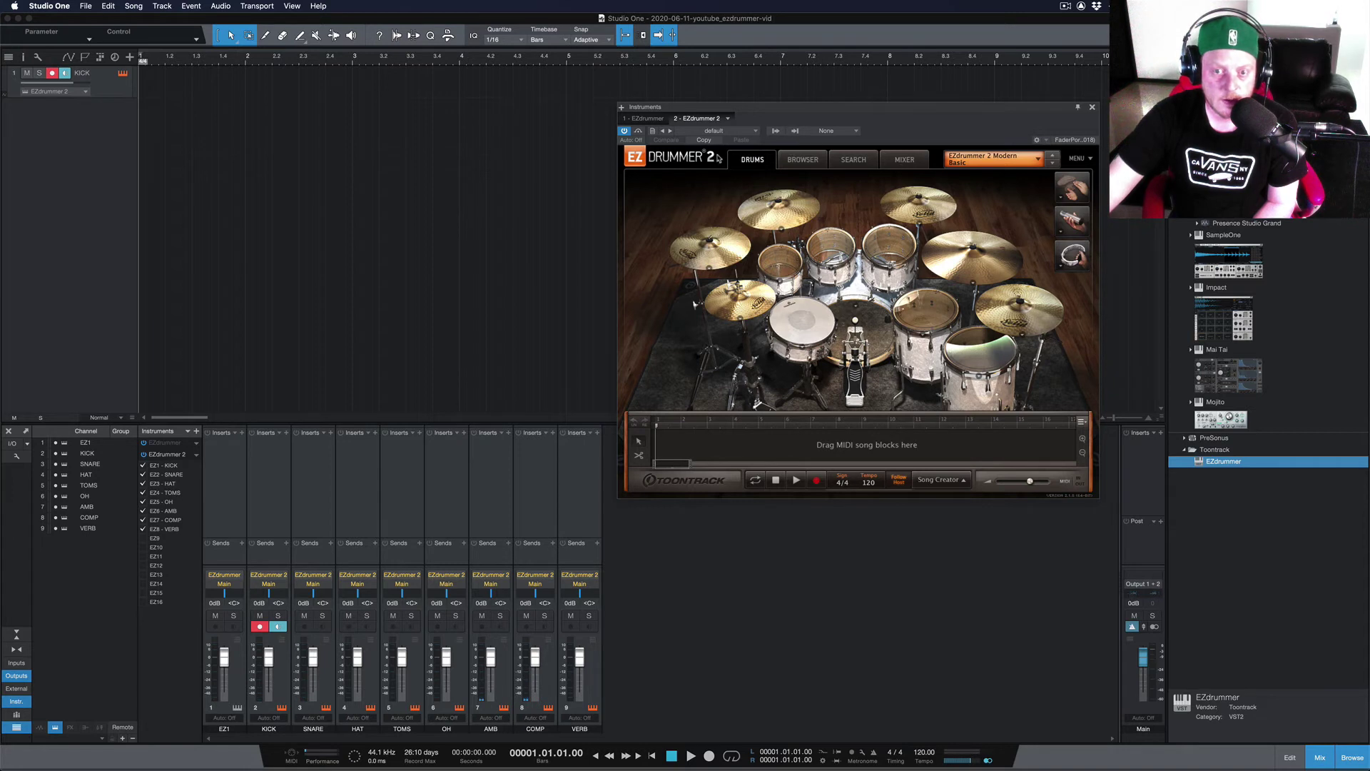
- Play and stop the Dark Matter Verse Variation 01 preview, then show EZdrummer's internal mixer
click(803, 160)
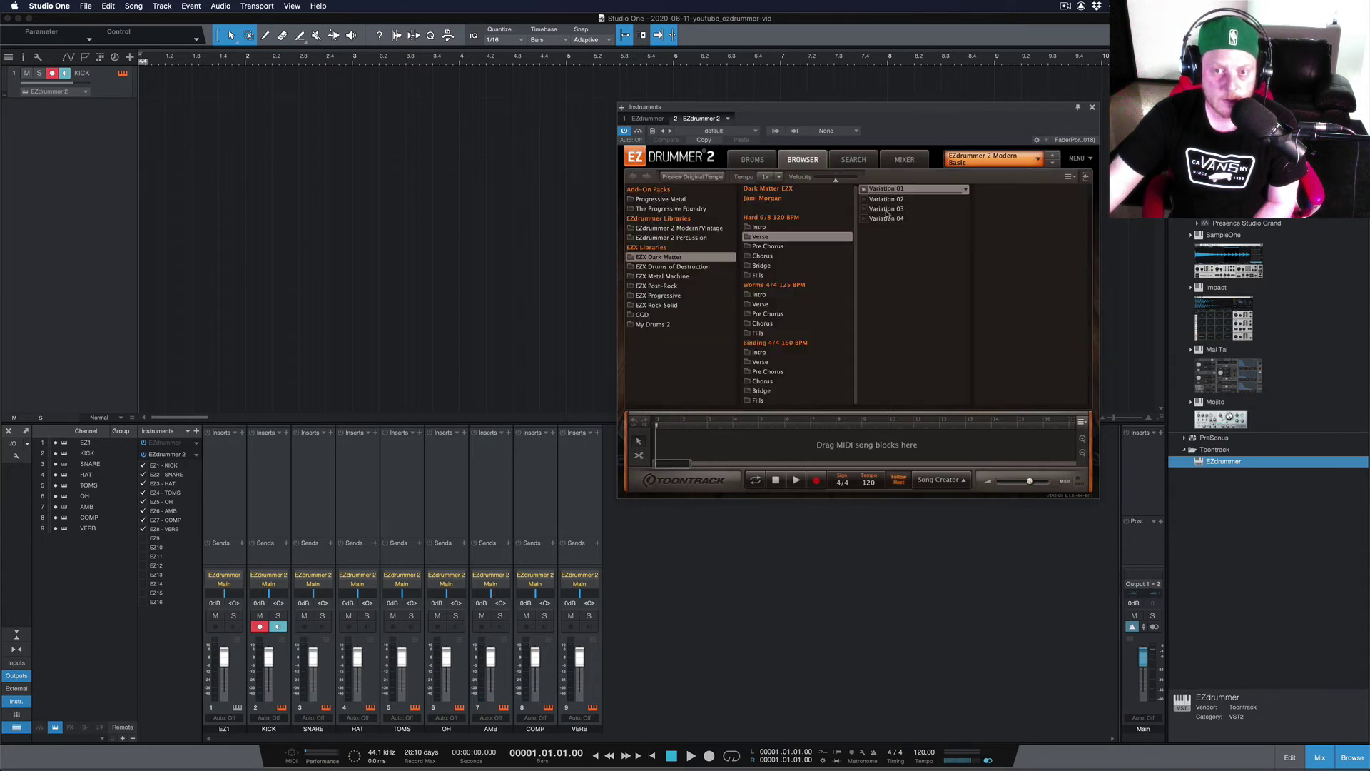
click(863, 190)
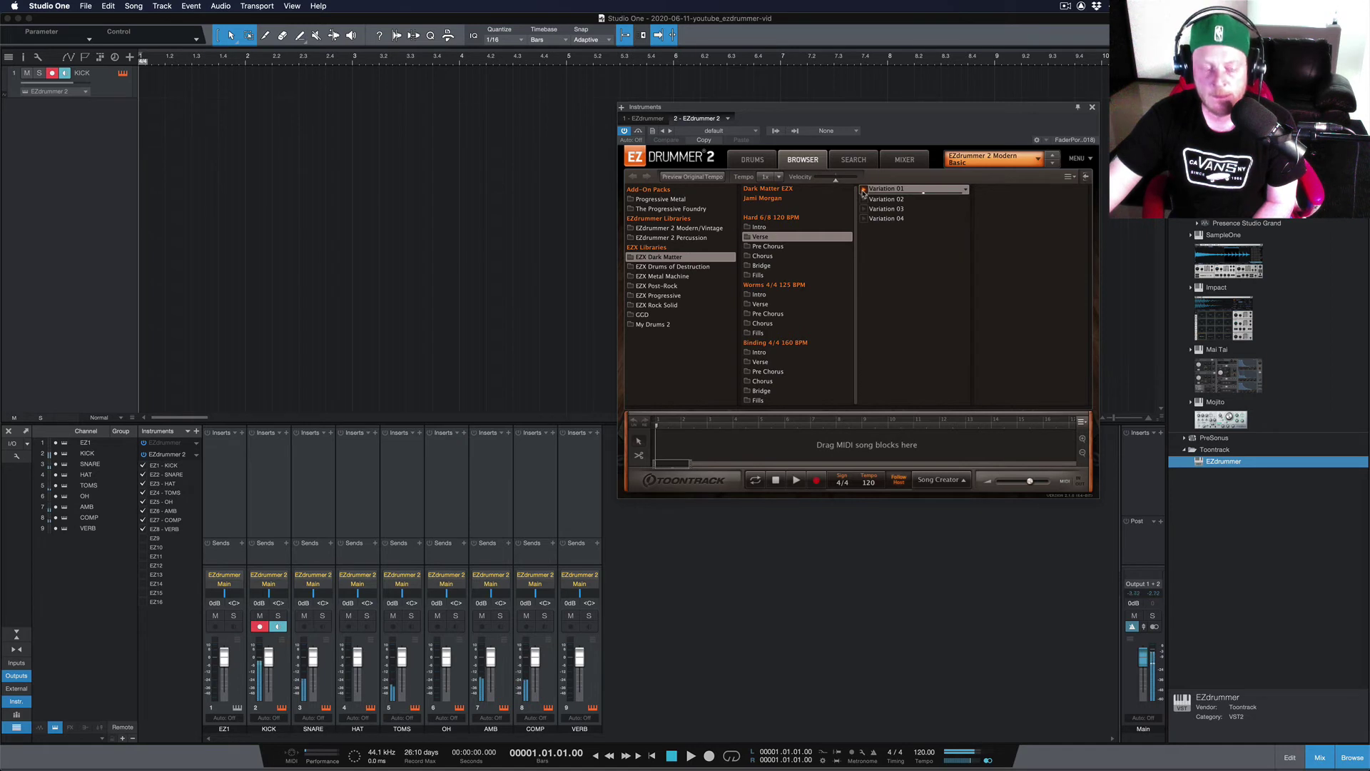
click(777, 483)
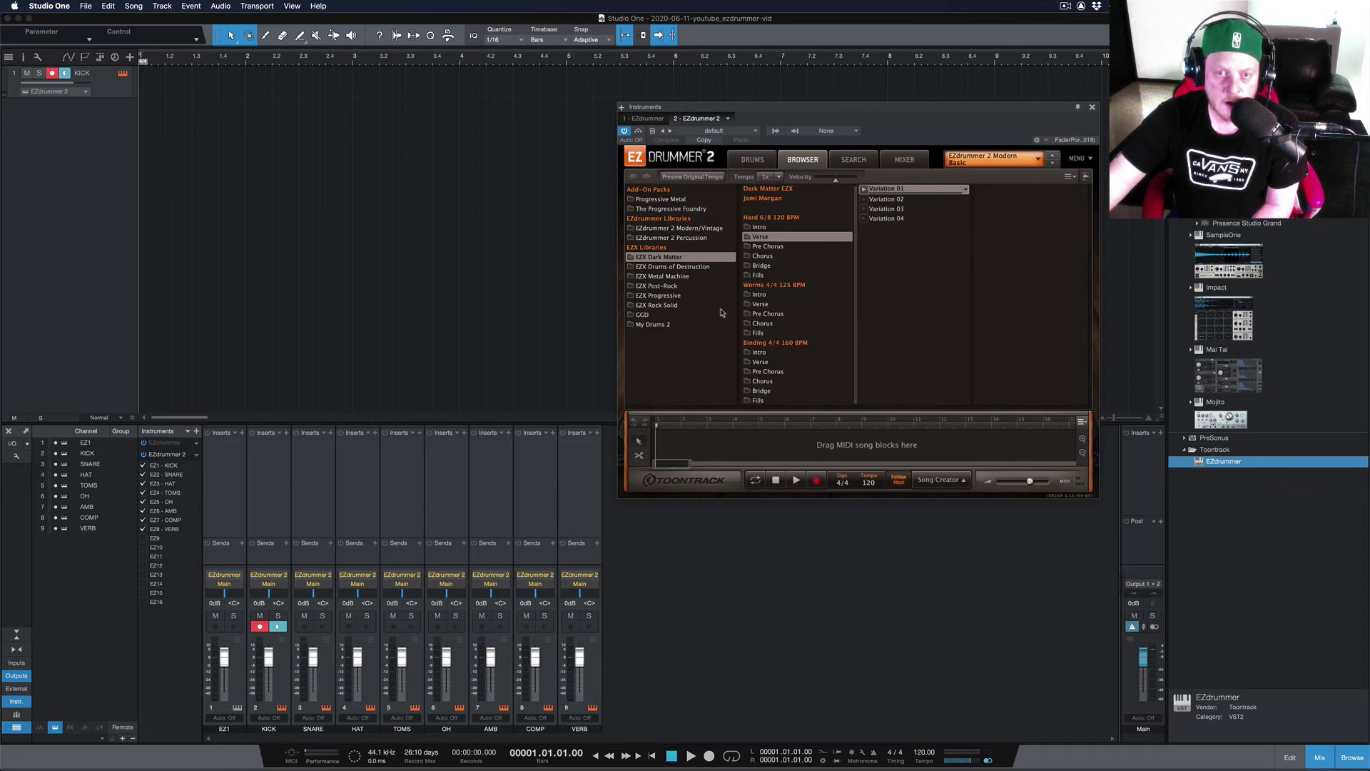
click(902, 162)
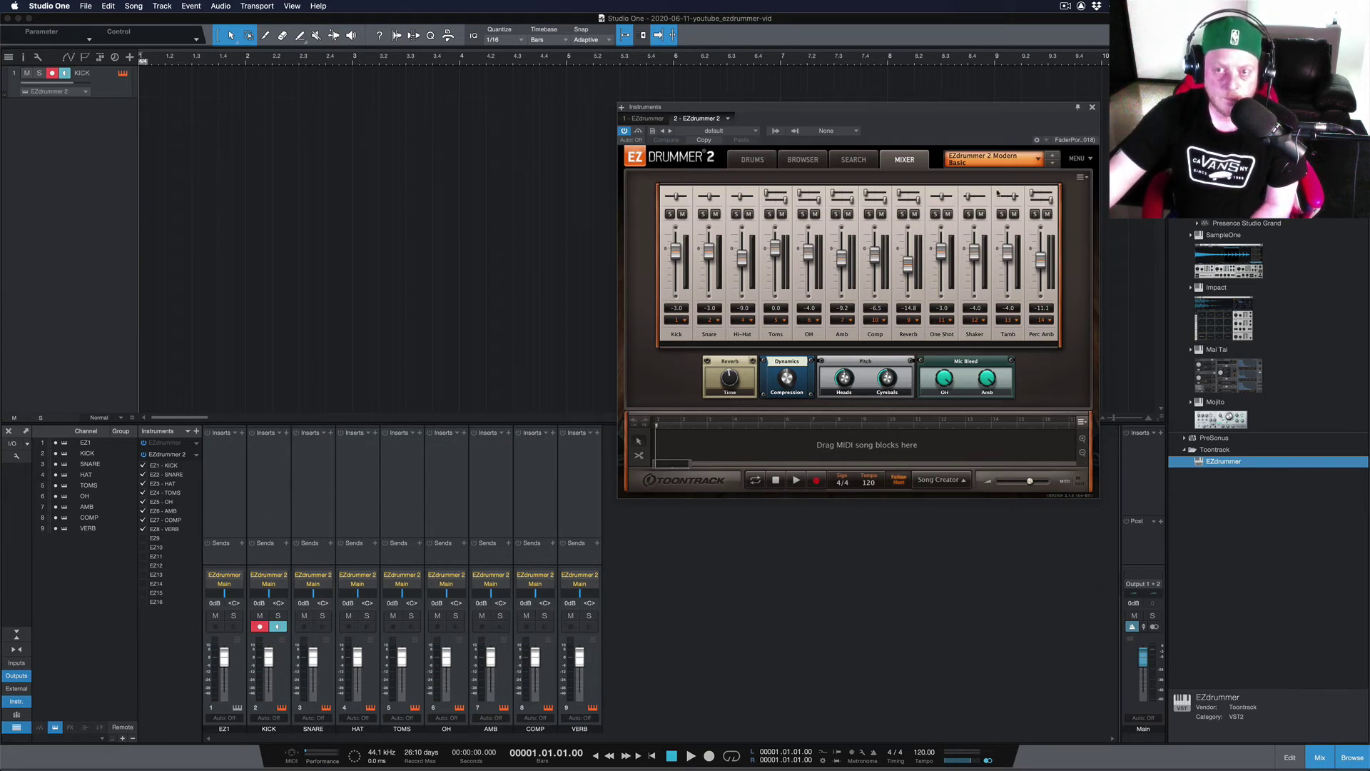
- Back on the drum kit view, hit the snare three times to hear it on SNARE
click(759, 159)
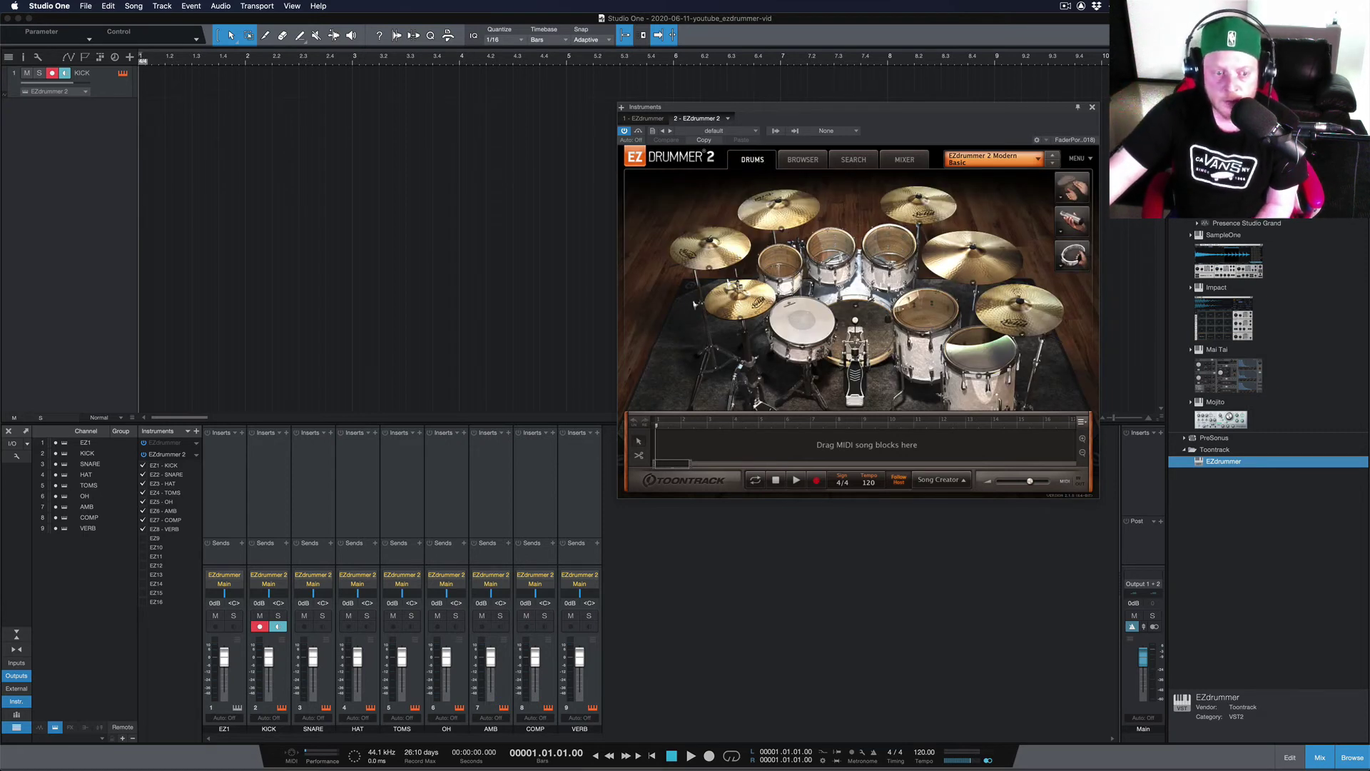
click(803, 319)
click(805, 321)
click(804, 320)
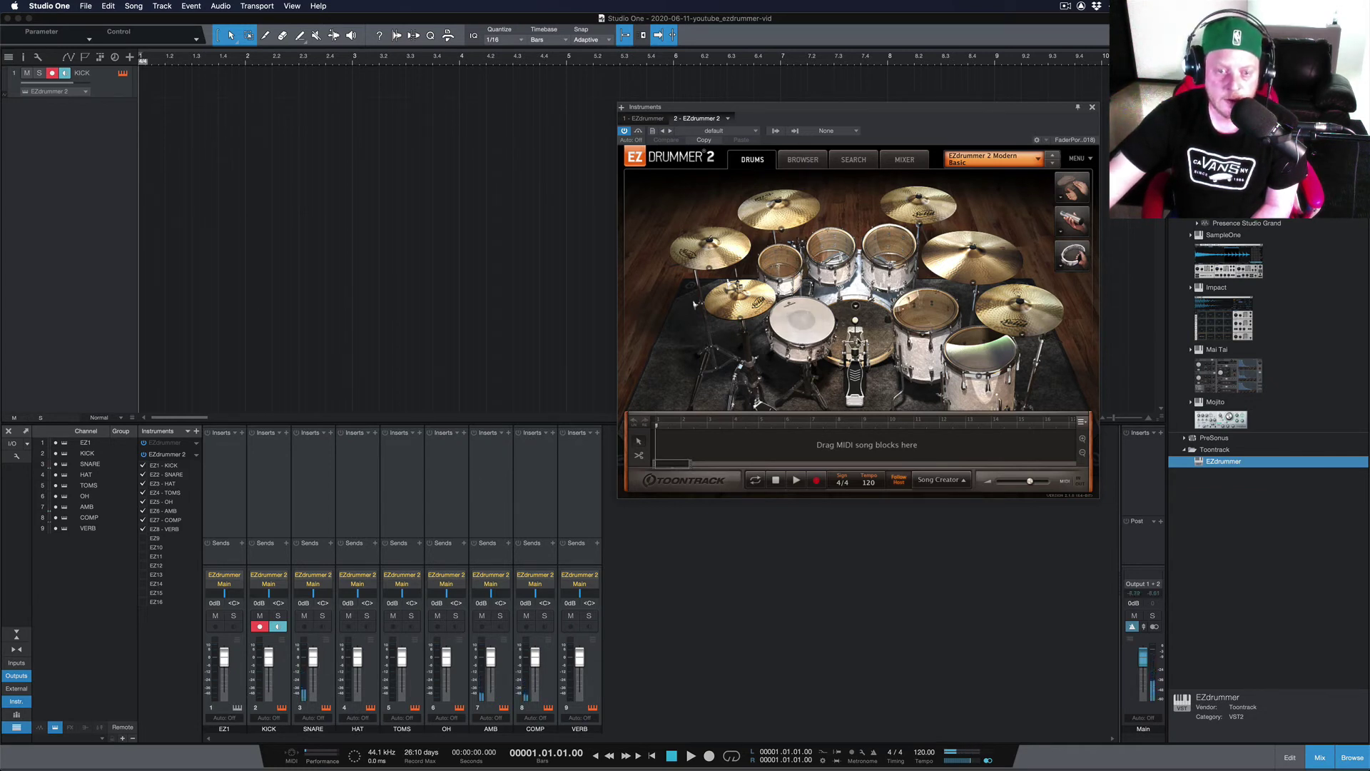
- Hit the kick drum six times to hear it on KICK, then hide the EZdrummer window with F11
click(856, 306)
click(856, 305)
click(856, 306)
click(856, 305)
click(855, 305)
click(855, 305)
key(F11)
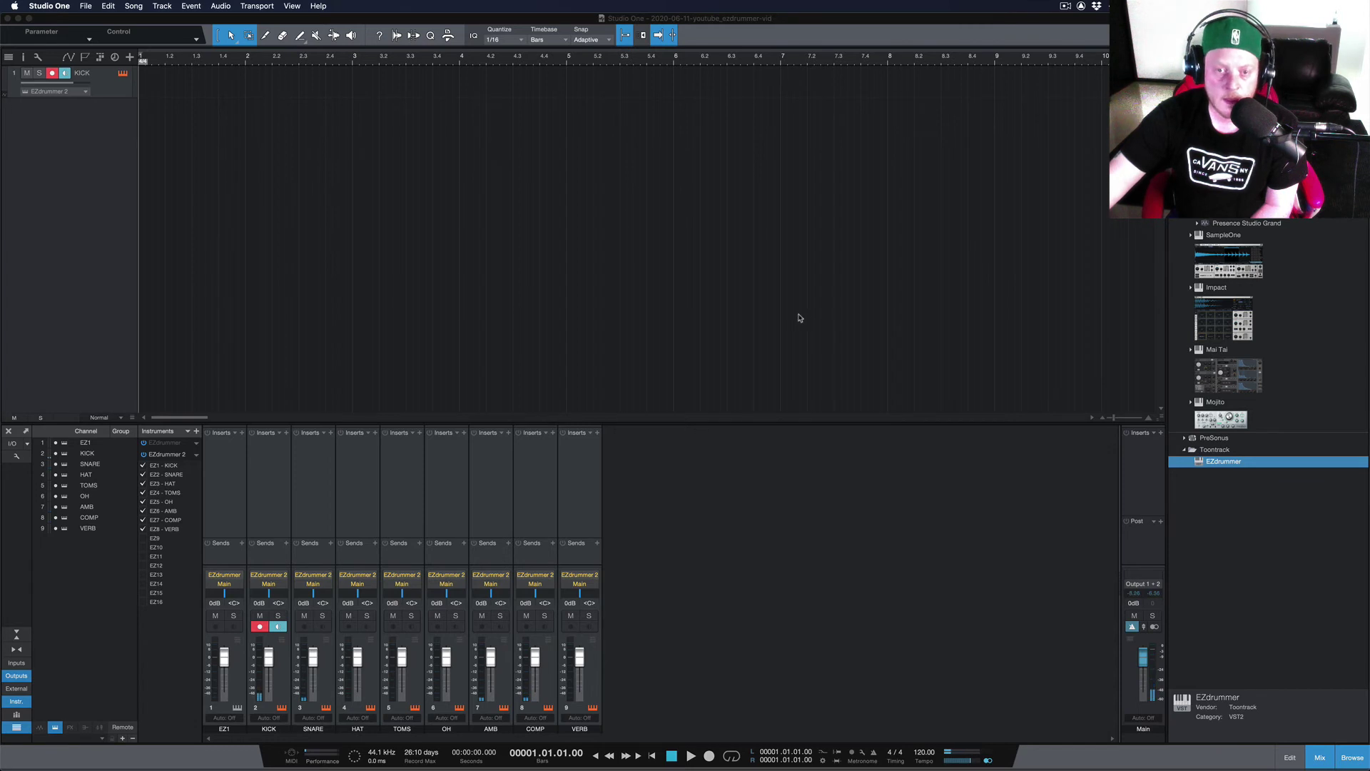
- Reopen the EZdrummer window with F11, move it up-left, and browse the kit preset list without changing Modern Basic
key(F11)
drag(883, 108, 837, 97)
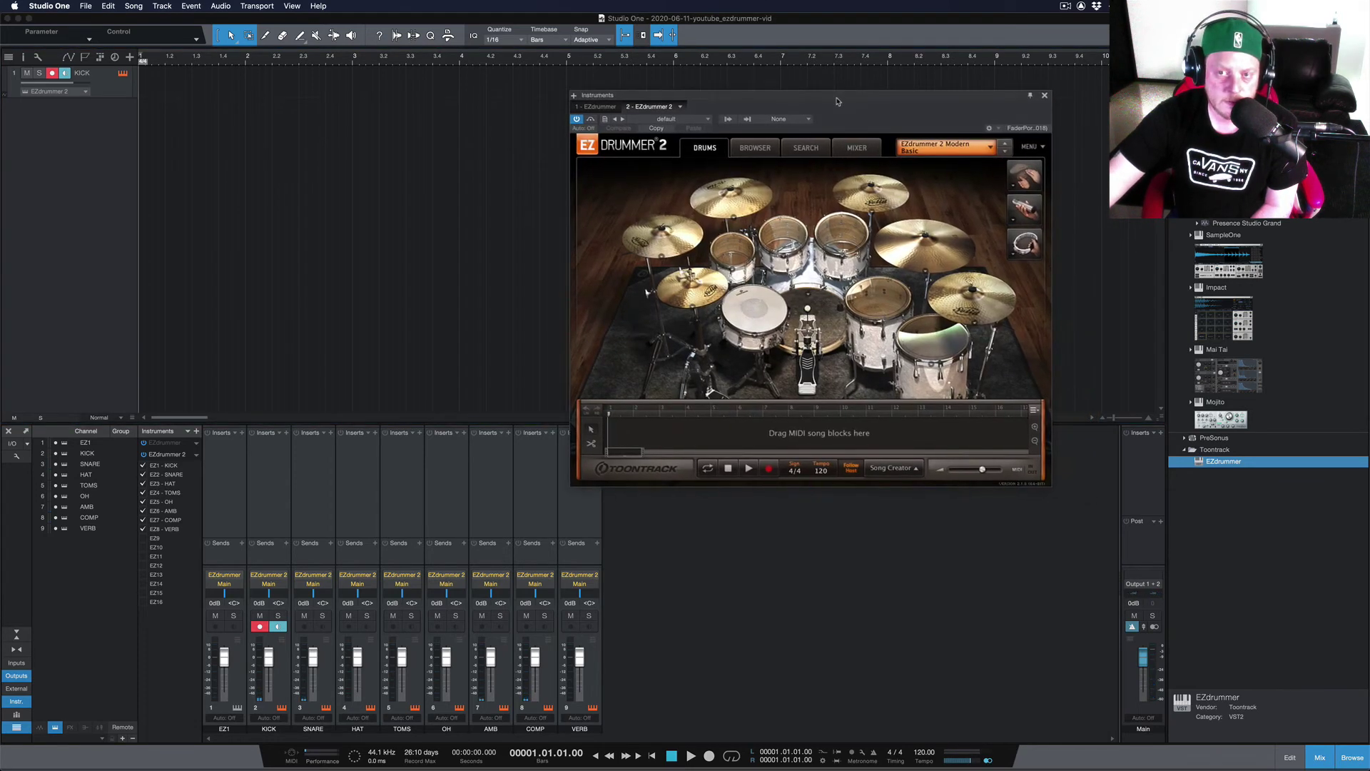
click(948, 150)
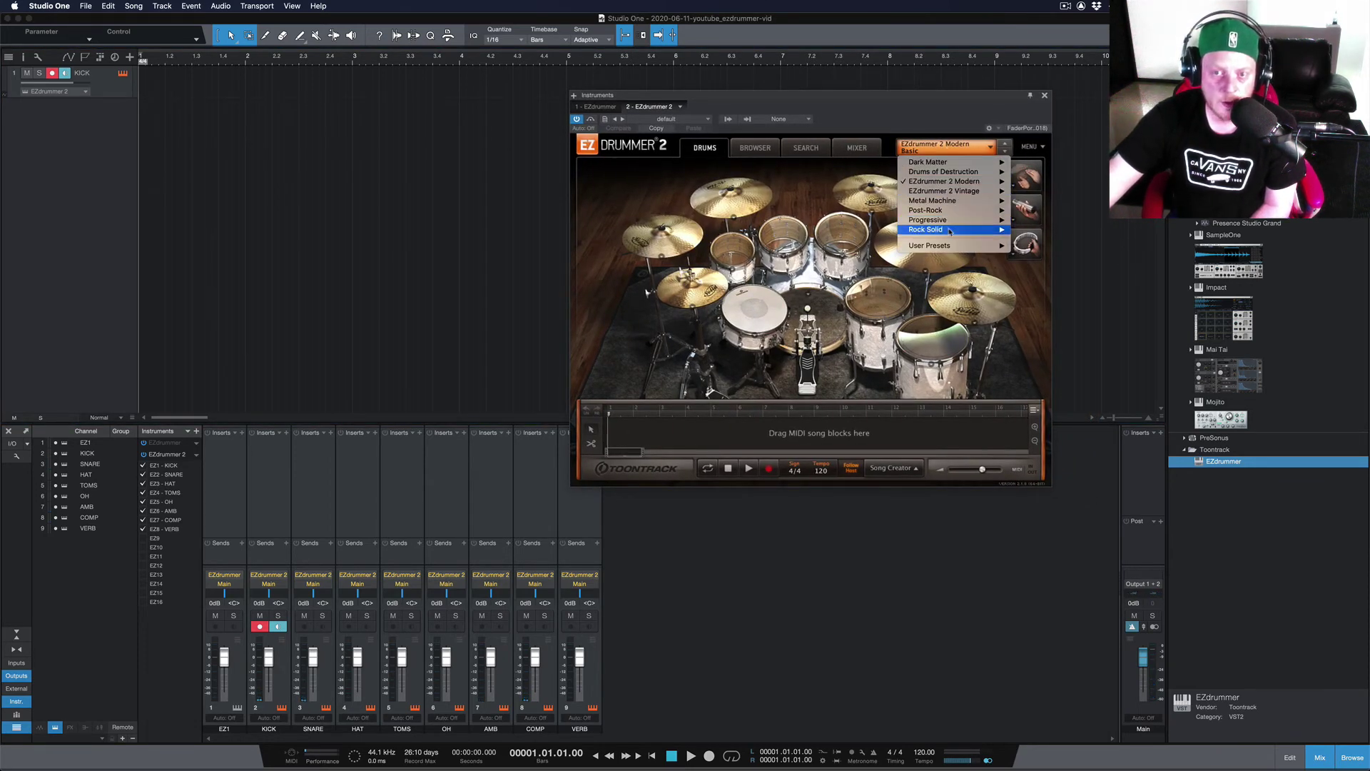
mouse_move(956, 166)
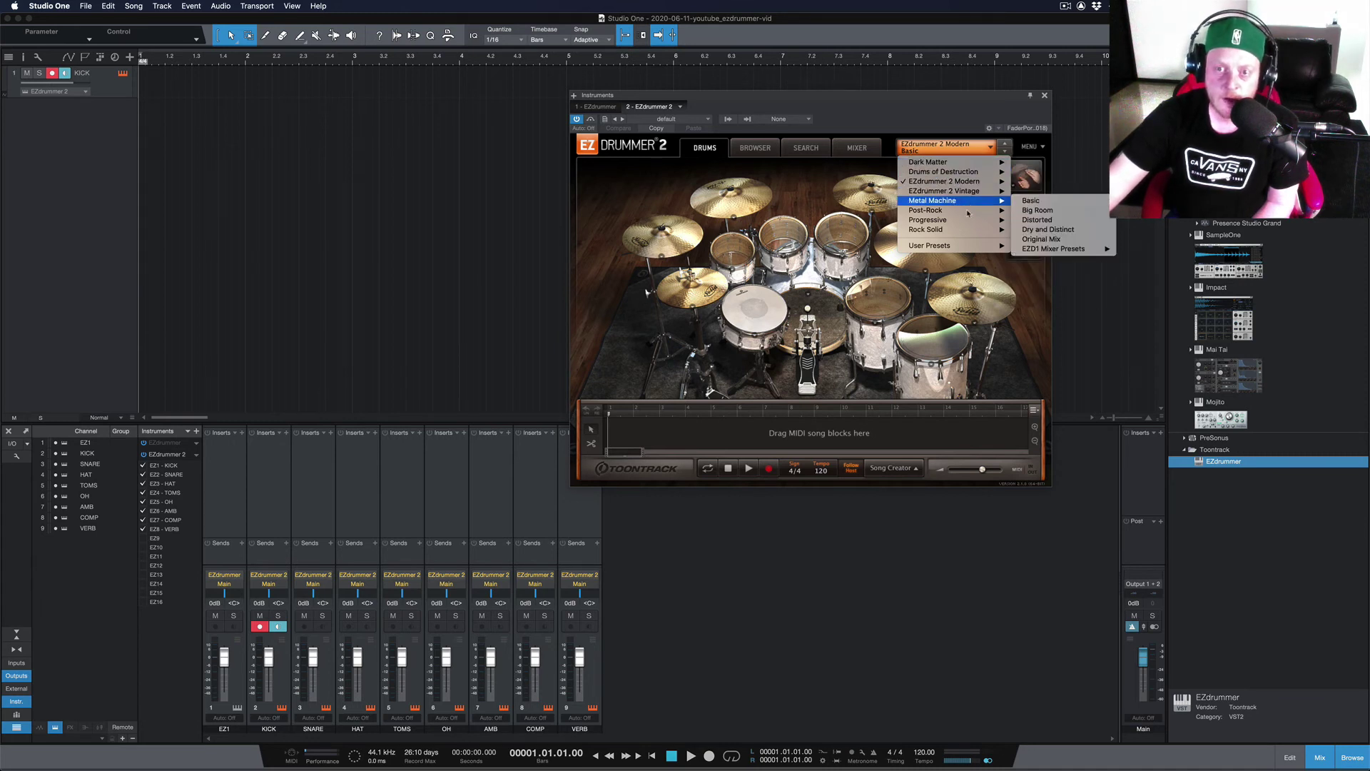
mouse_move(965, 225)
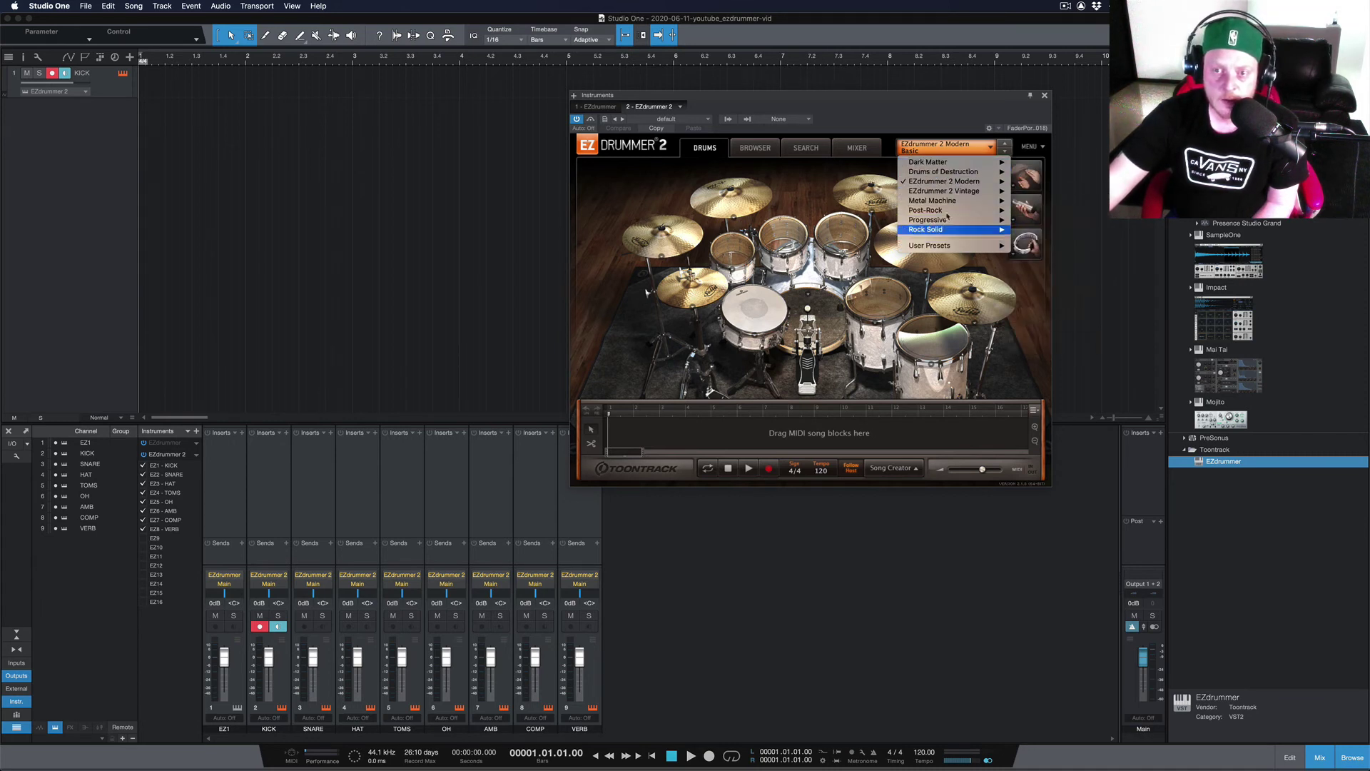
click(909, 112)
click(943, 152)
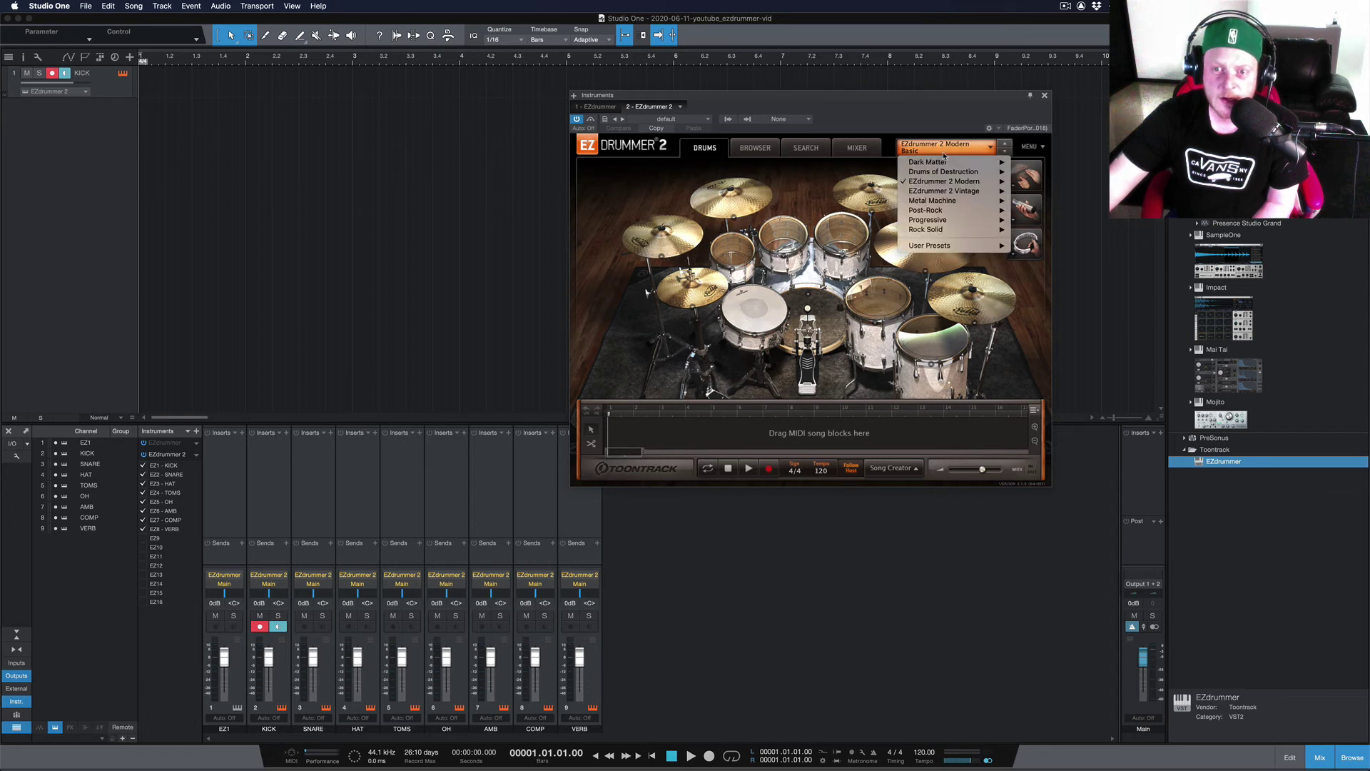
mouse_move(945, 234)
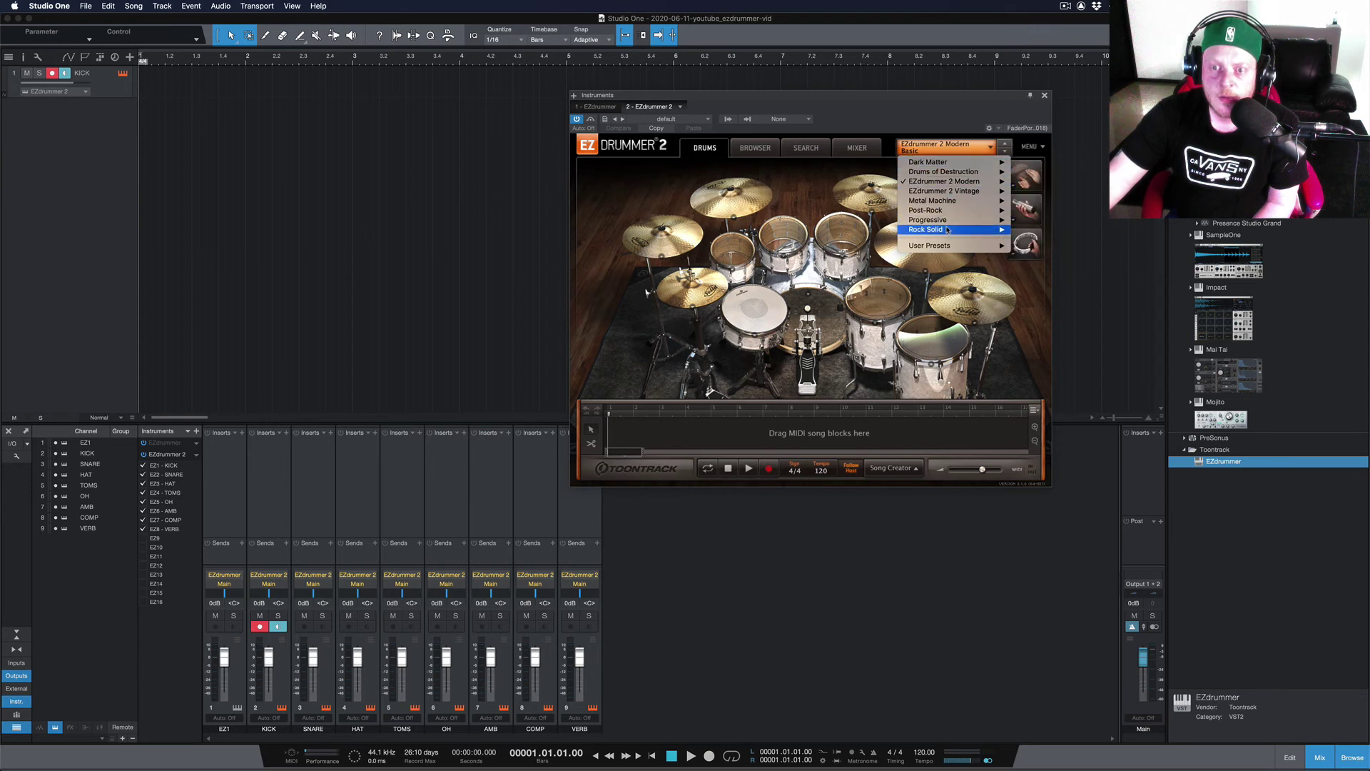
click(872, 131)
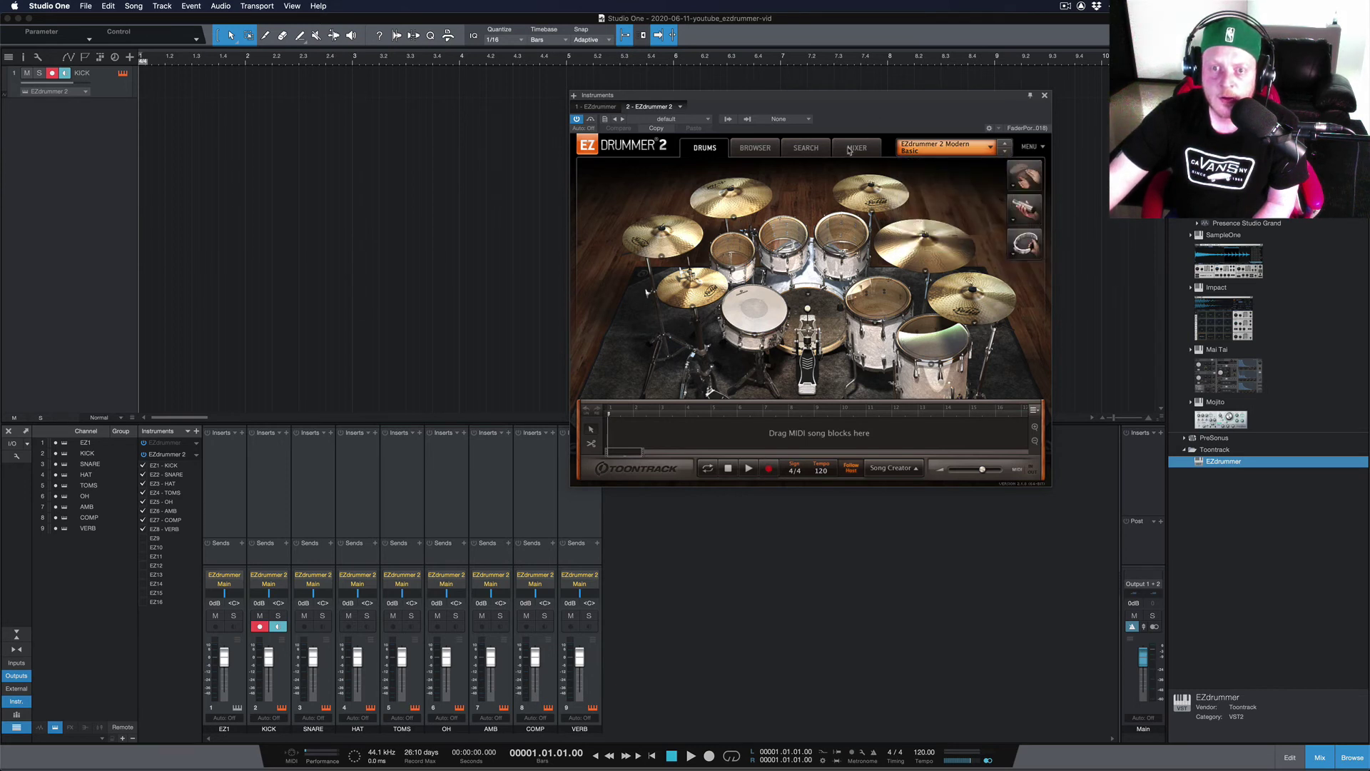
- Switch to the groove browser and back to drums, check the preset list, then close the EZdrummer window
click(750, 149)
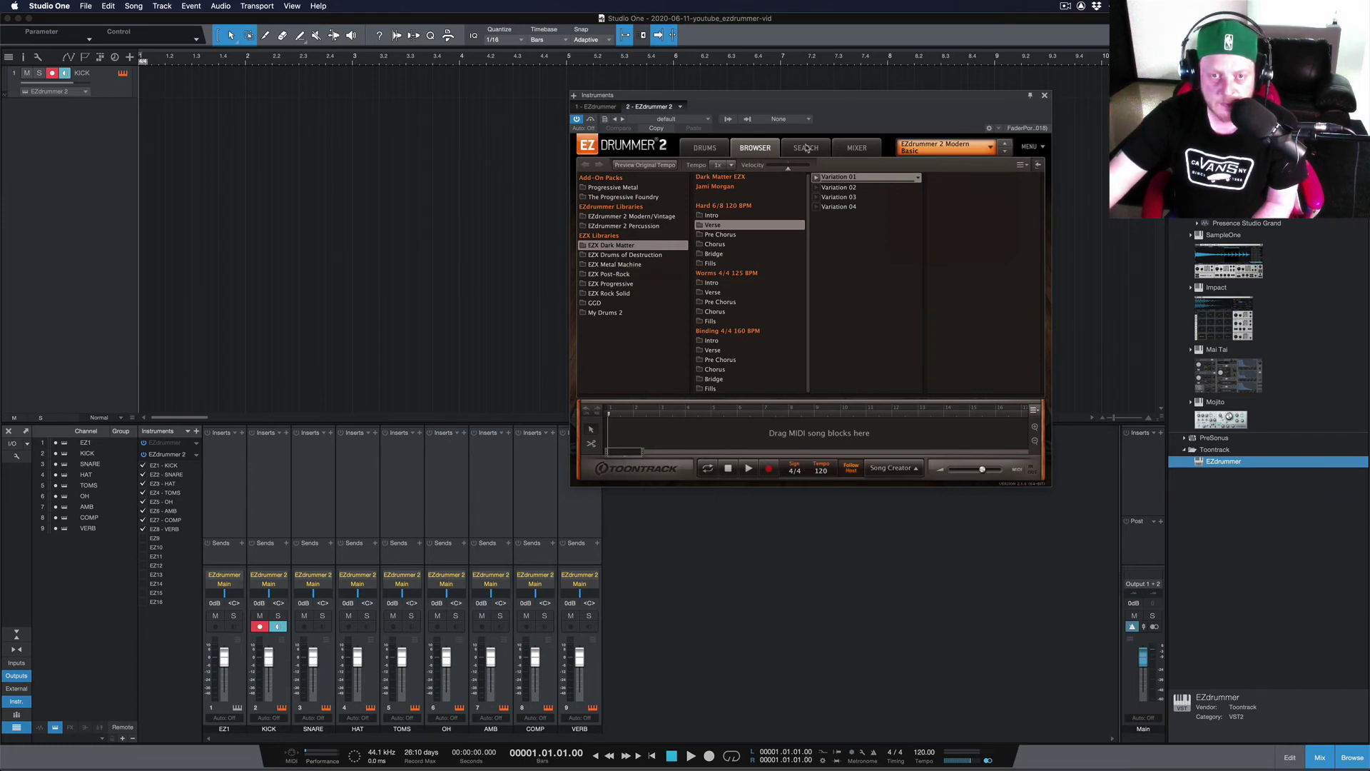
click(701, 148)
click(927, 146)
mouse_move(951, 163)
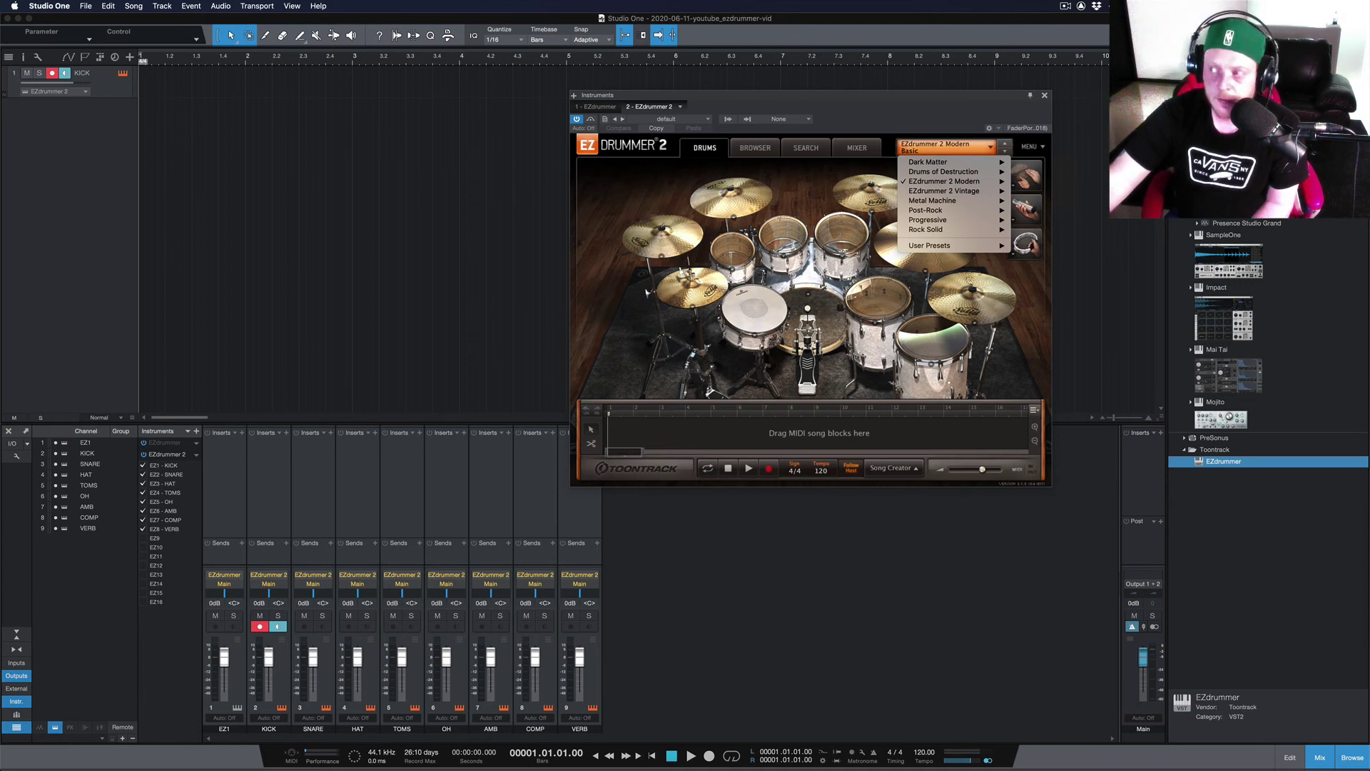
key(super+Tab)
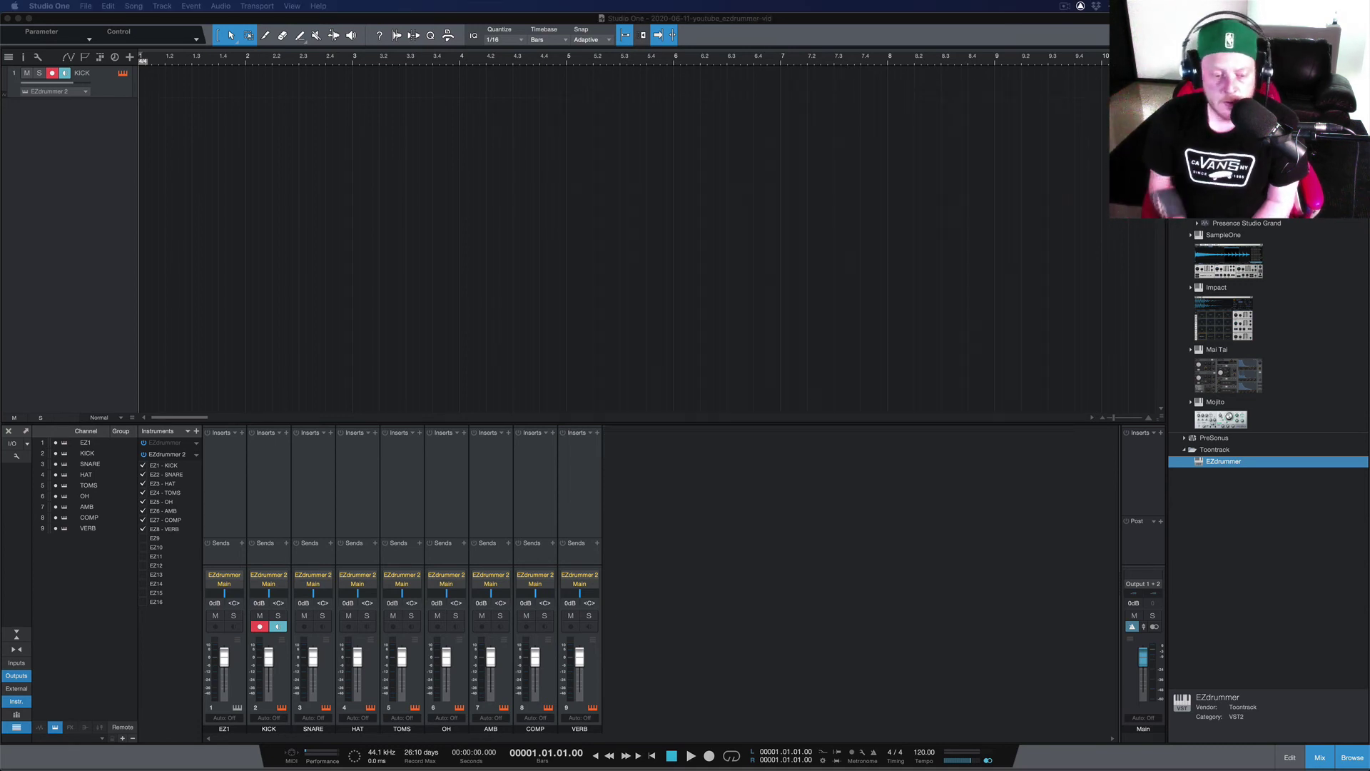